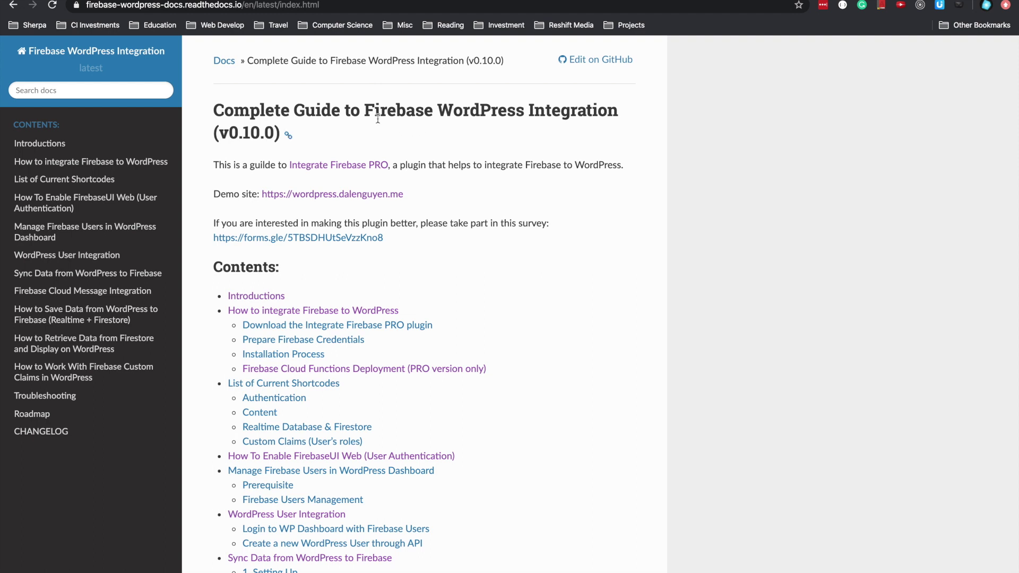
# - From the docs home page, open the 'How to Save Data from WordPress to Firebase (Realtime + Firestore)' guide
pyautogui.click(122, 54)
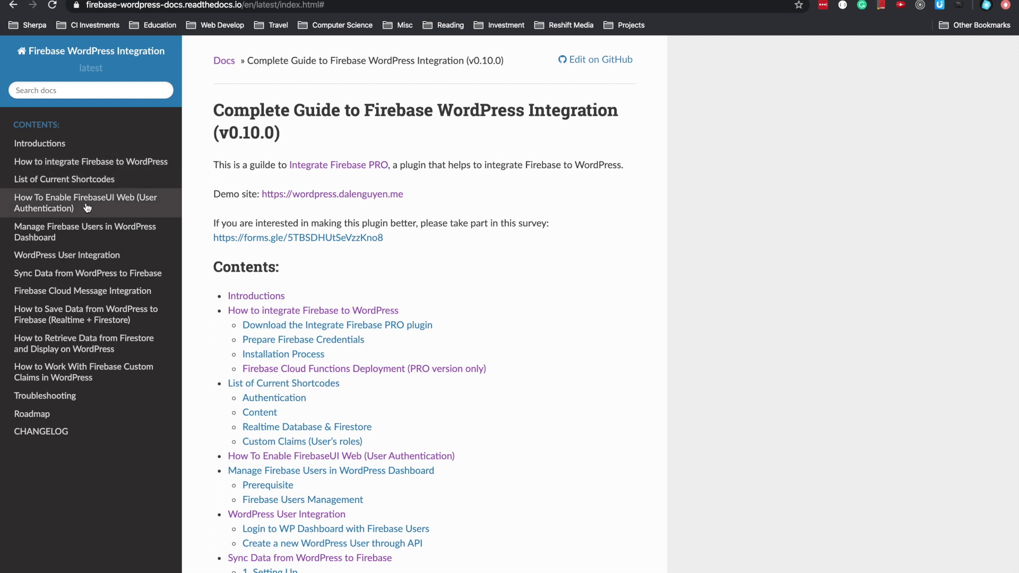
pyautogui.click(85, 314)
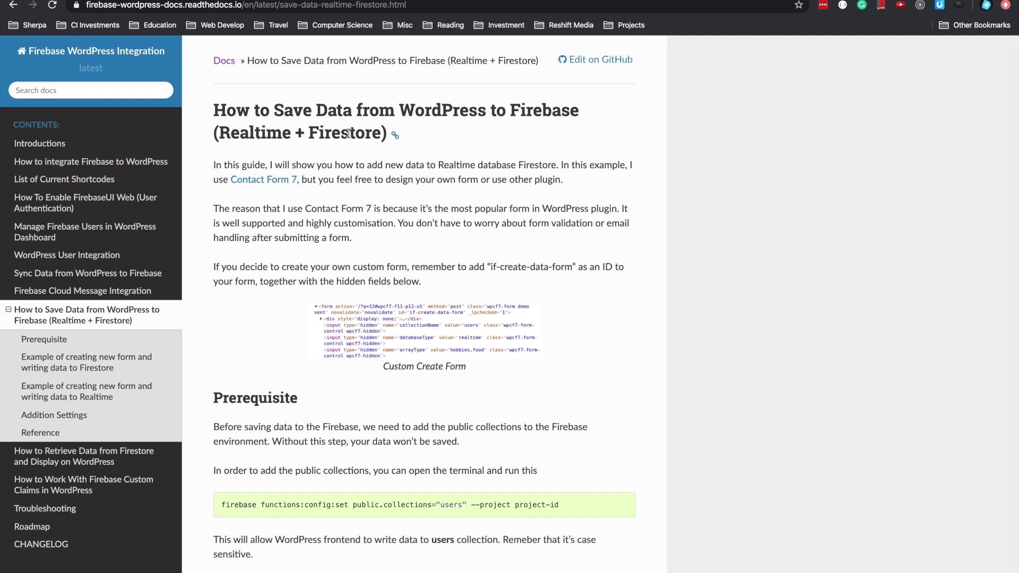
# - Switch to the WordPress demo site and check the version number in its page title
pyautogui.hotkey('ctrl', 'Tab')
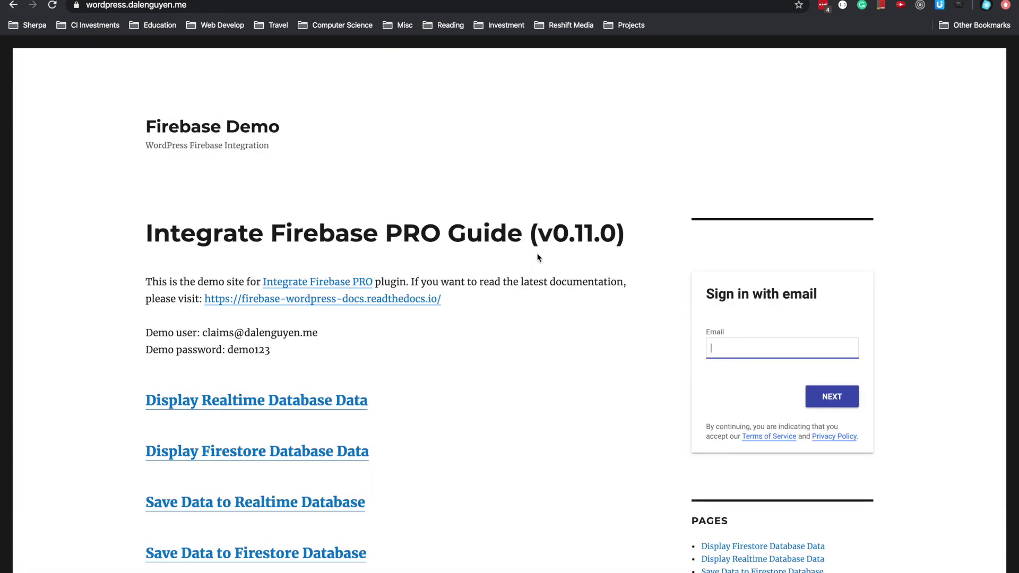
pyautogui.scroll(-3, 536, 257)
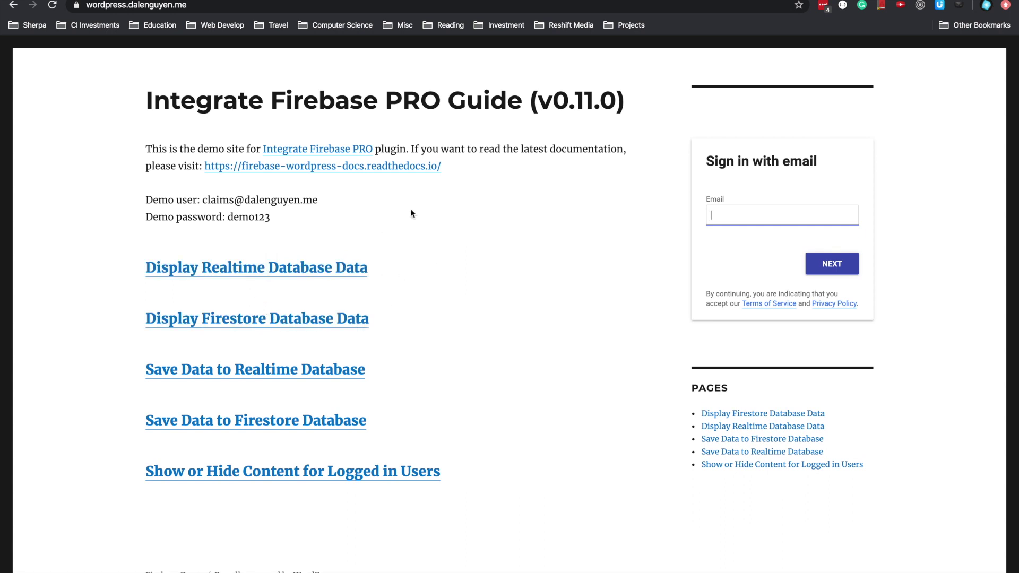
pyautogui.scroll(3, 425, 218)
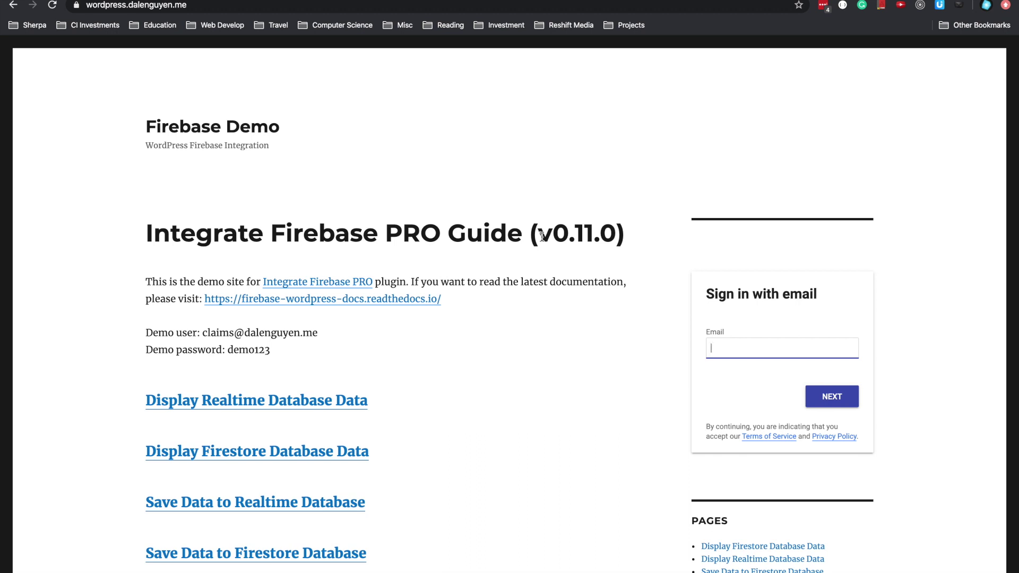
pyautogui.moveTo(552, 234); pyautogui.dragTo(608, 235)
pyautogui.scroll(-2, 242, 467)
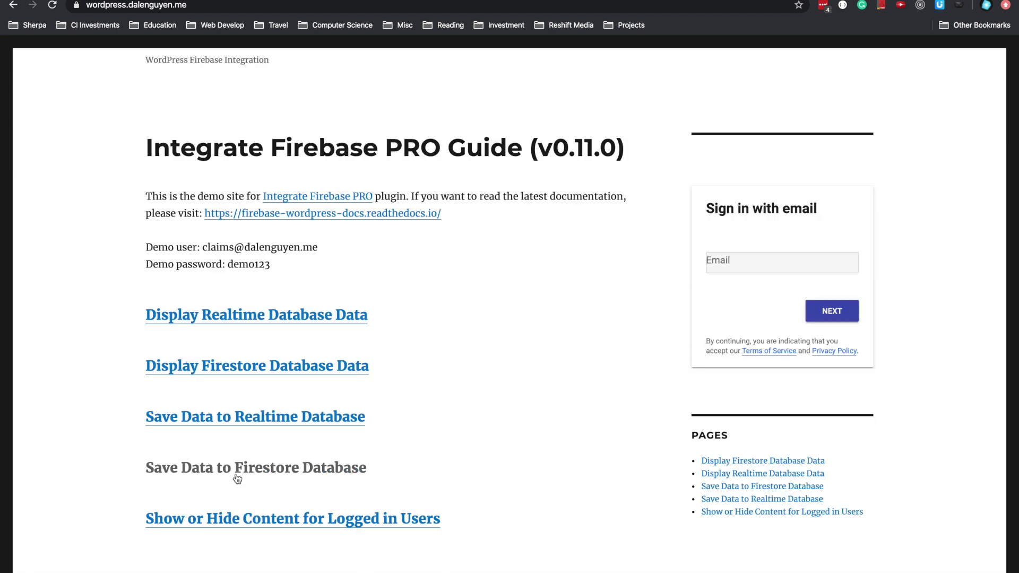
# - Open the Save Data to Realtime Database page and look through its sample form code
pyautogui.click(239, 422)
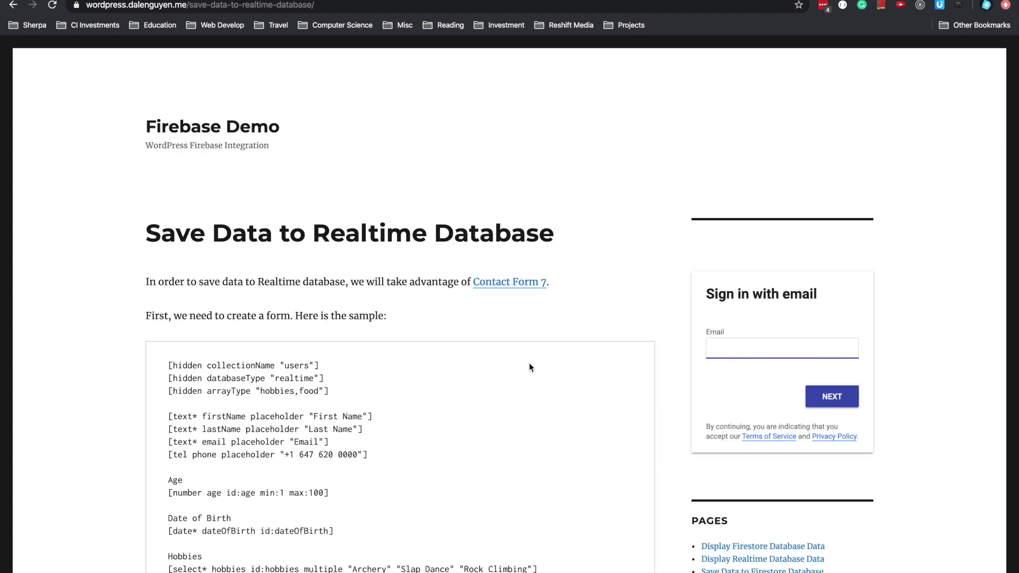
pyautogui.scroll(-4, 529, 367)
pyautogui.moveTo(167, 132); pyautogui.dragTo(354, 438)
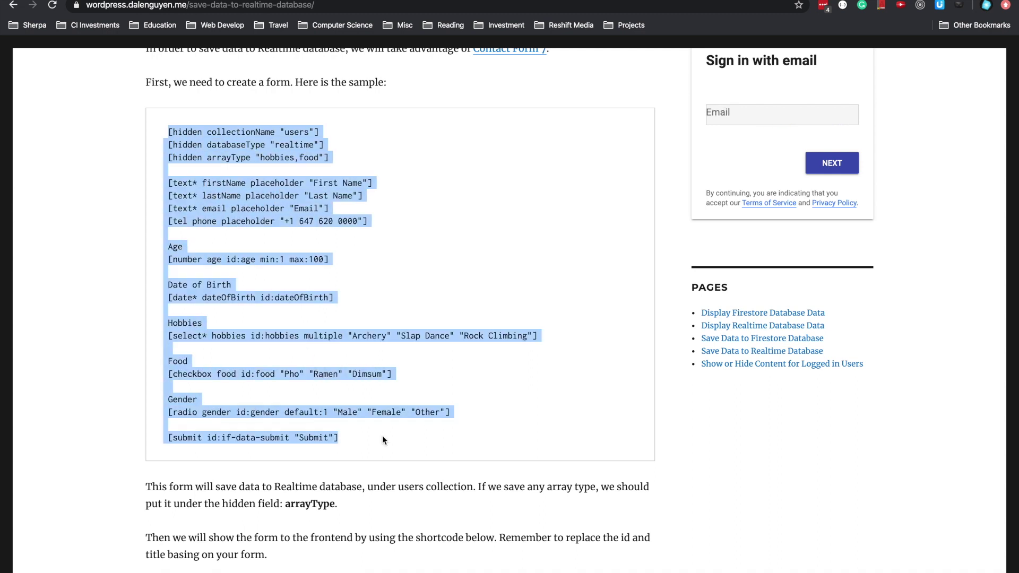
pyautogui.scroll(-10, 383, 439)
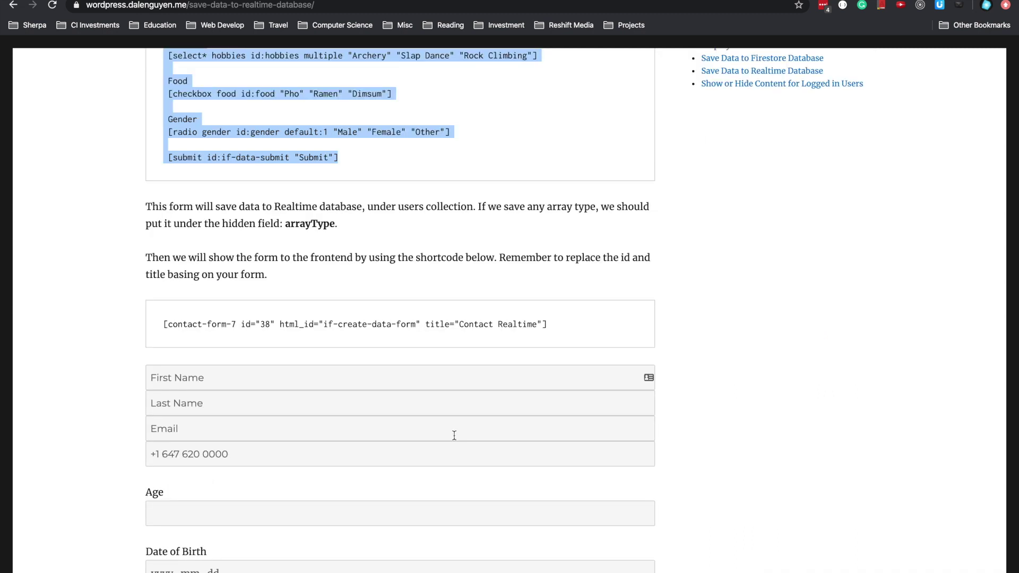
pyautogui.scroll(-2, 454, 439)
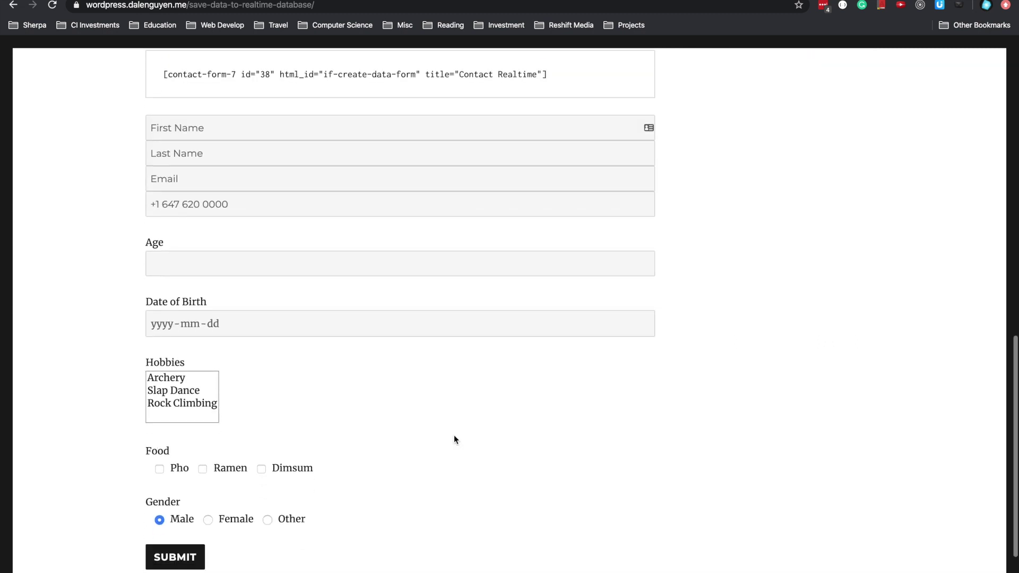
pyautogui.scroll(1, 317, 189)
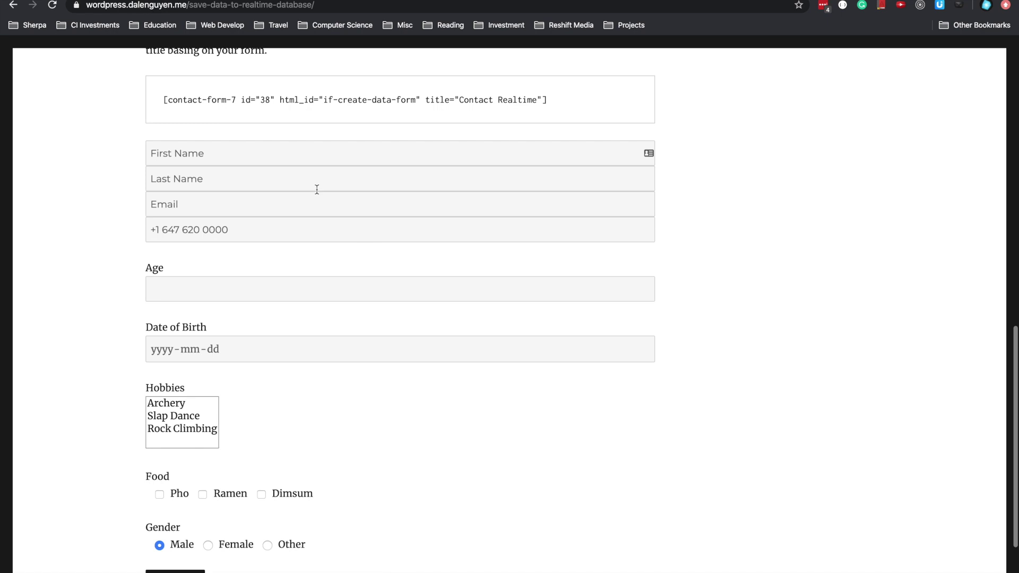
# - Click through the First Name, Last Name, Email, phone number and Age fields of the rendered form
pyautogui.click(249, 149)
pyautogui.click(247, 174)
pyautogui.click(244, 209)
pyautogui.click(268, 241)
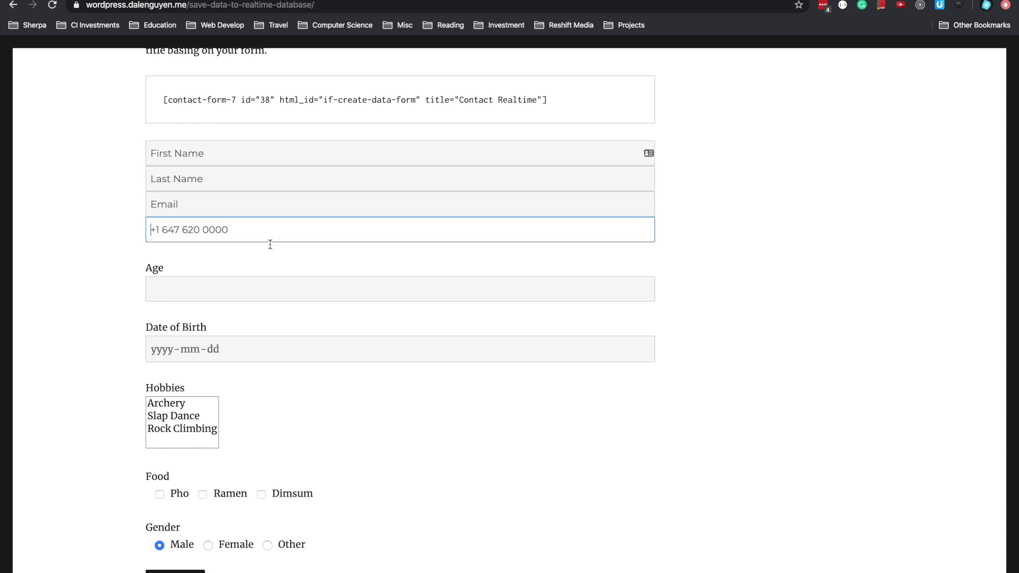
pyautogui.click(235, 291)
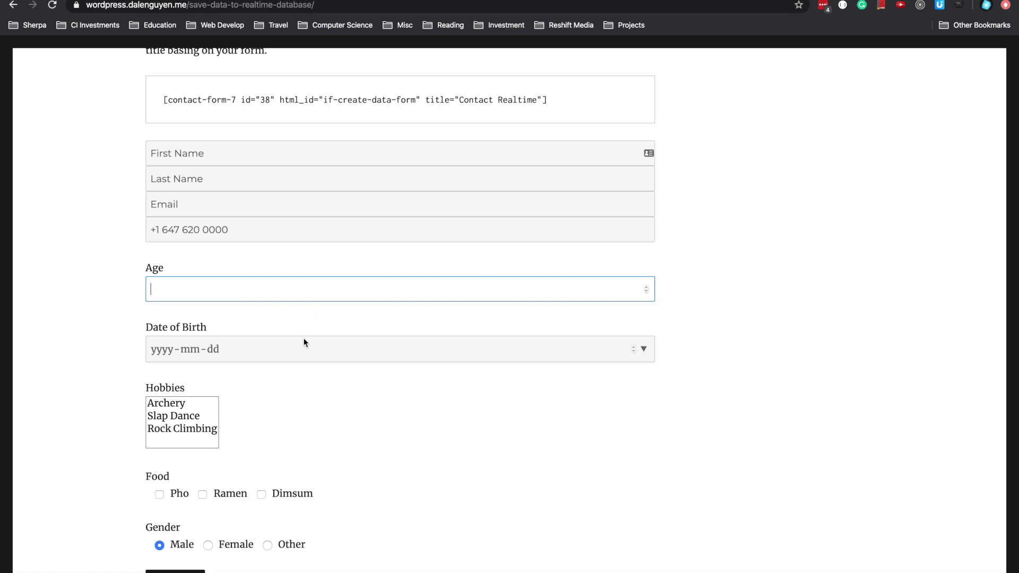
pyautogui.scroll(-3, 345, 417)
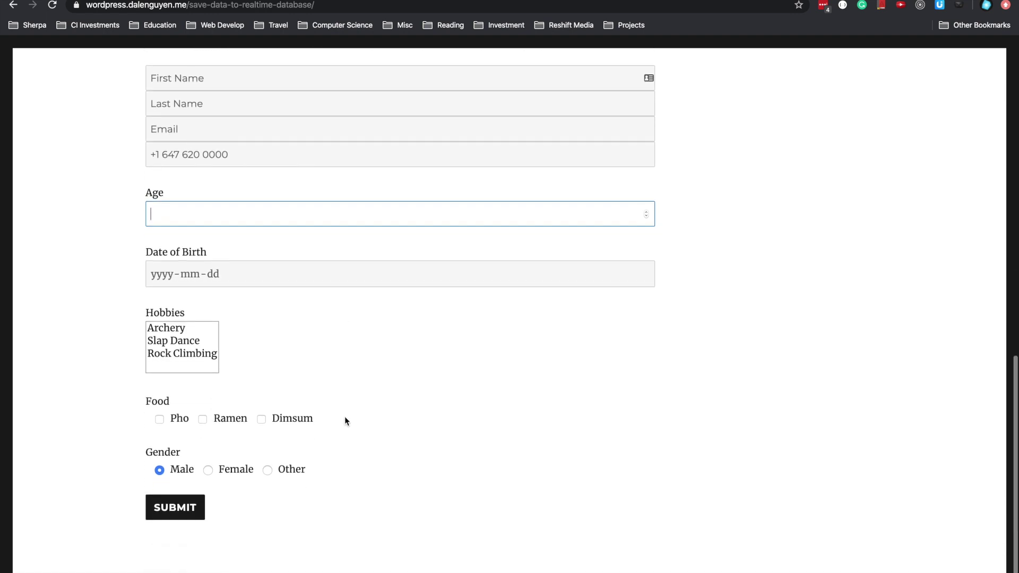
pyautogui.scroll(1, 436, 391)
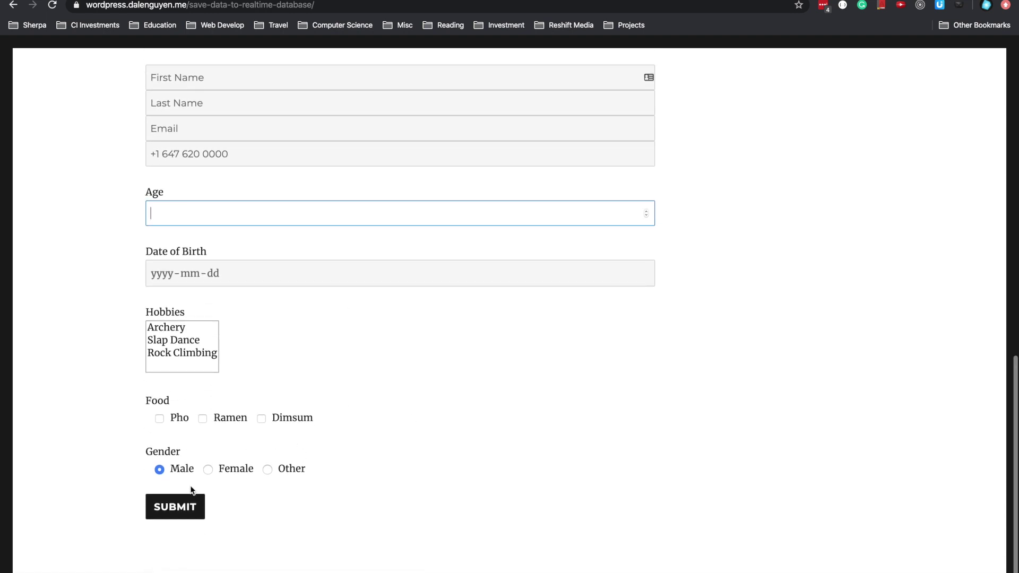
pyautogui.scroll(2, 357, 439)
pyautogui.scroll(2, 357, 440)
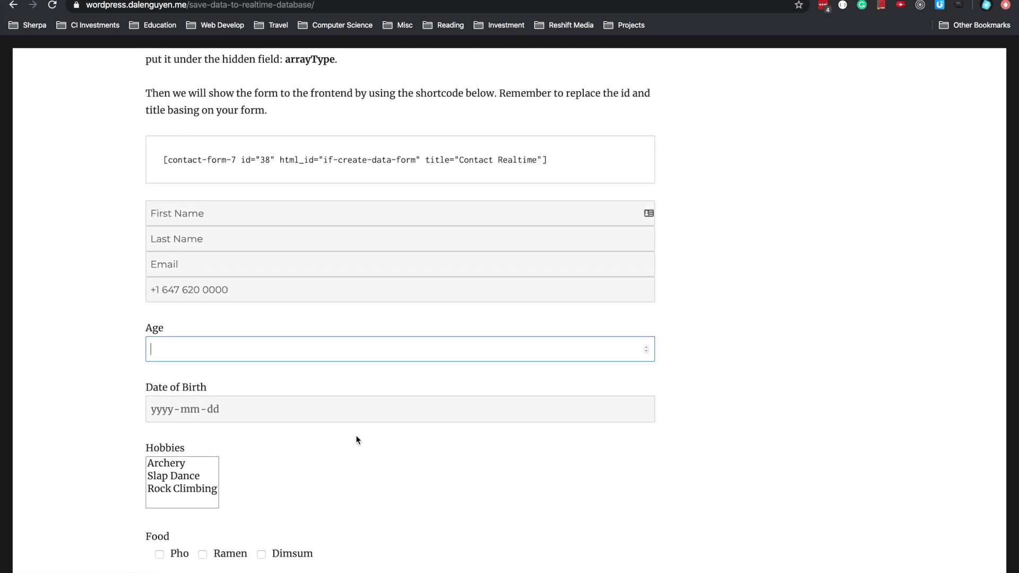
pyautogui.scroll(10, 604, 274)
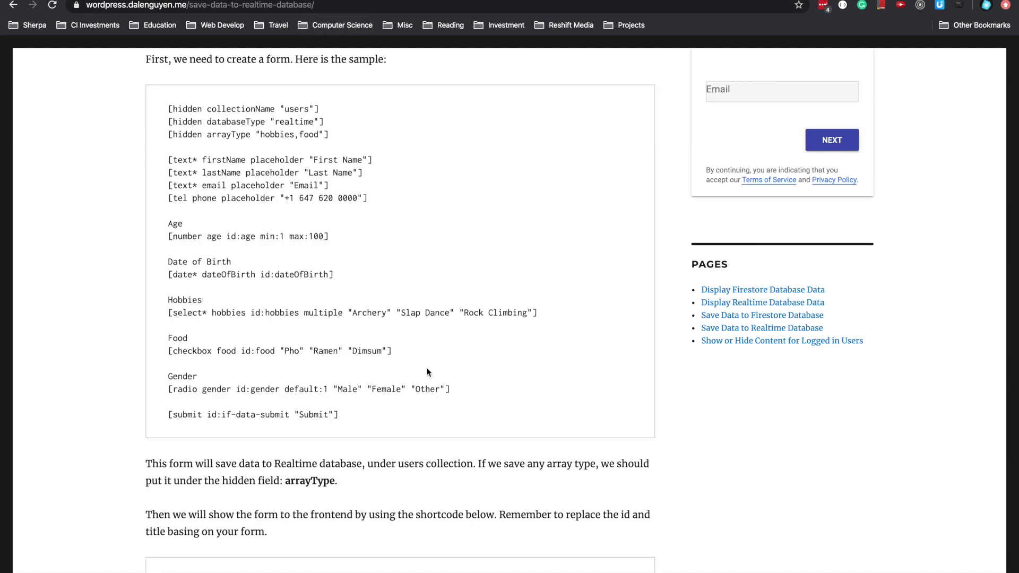
pyautogui.moveTo(382, 421); pyautogui.dragTo(159, 110)
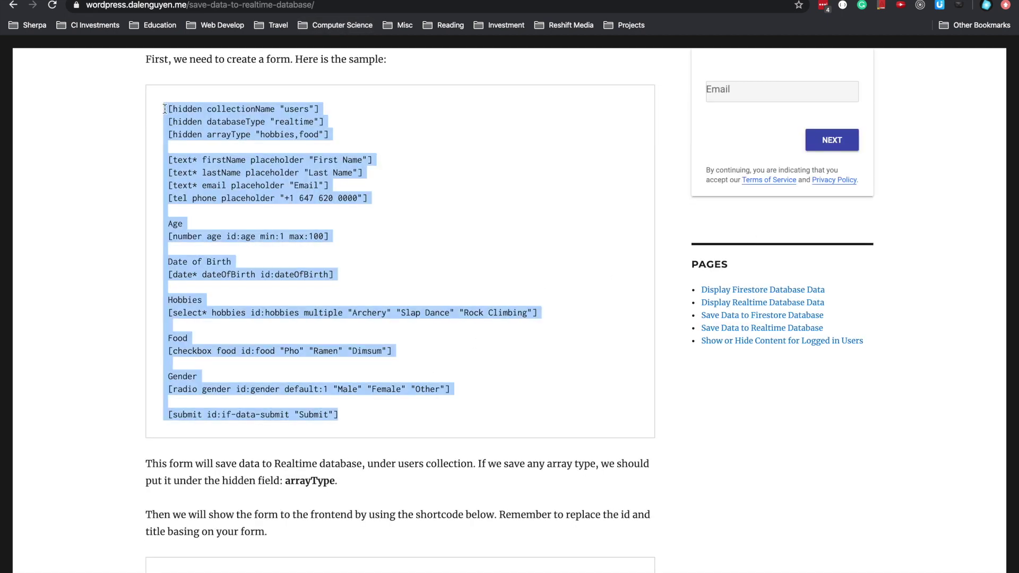
pyautogui.click(169, 109)
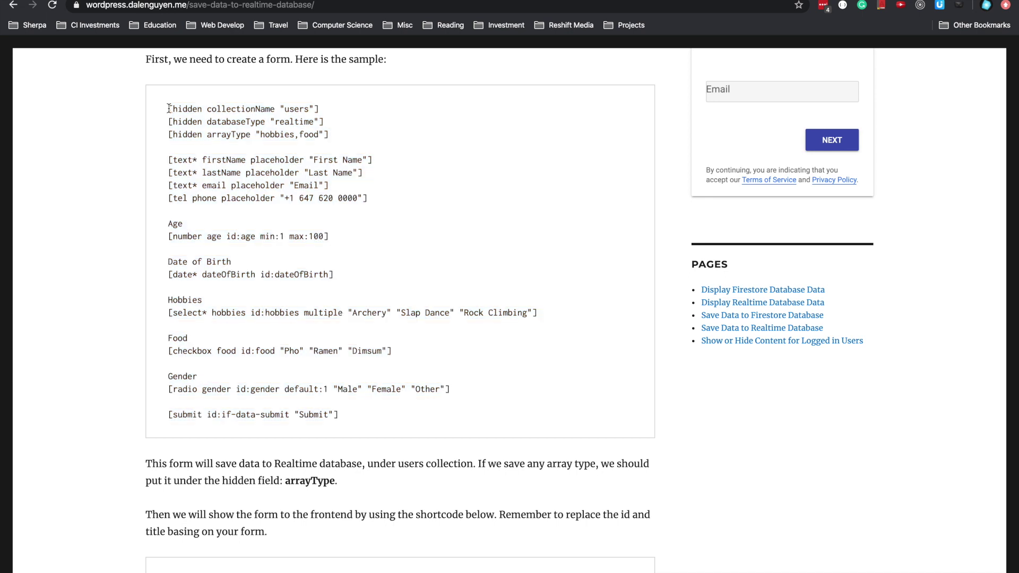
pyautogui.moveTo(169, 108); pyautogui.dragTo(355, 416)
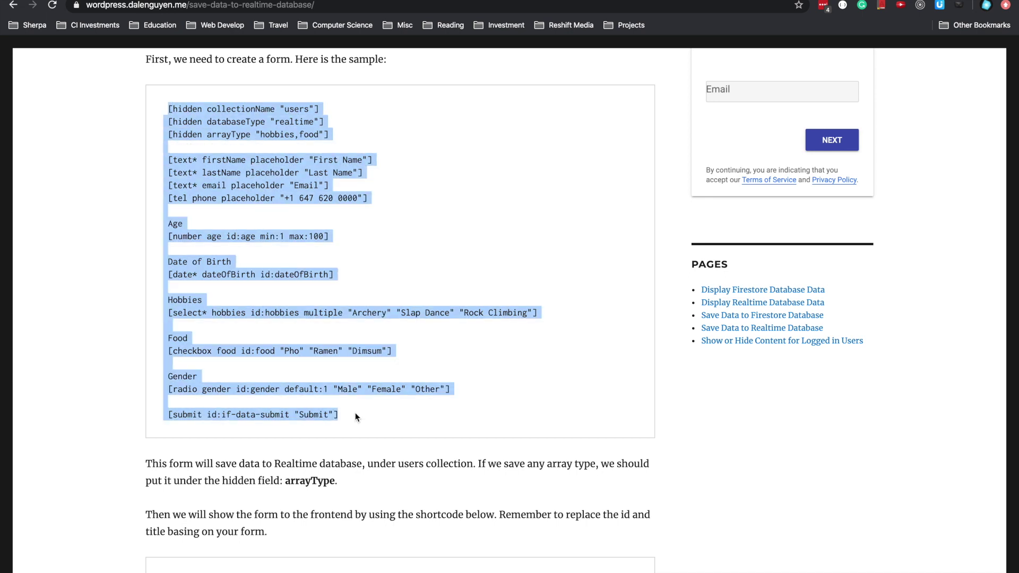
pyautogui.click(428, 321)
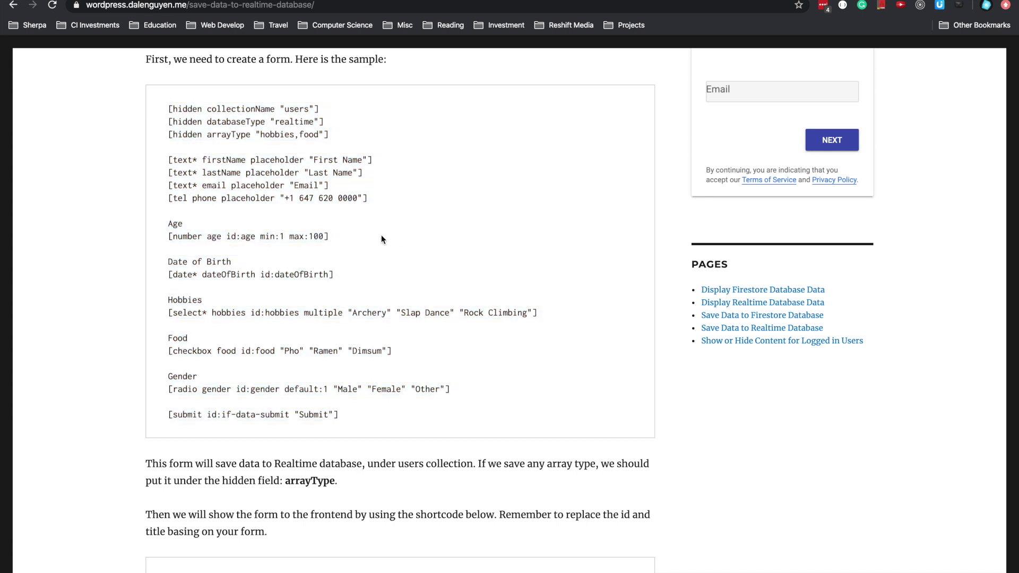
pyautogui.moveTo(333, 135); pyautogui.dragTo(170, 111)
pyautogui.click(166, 111)
pyautogui.moveTo(329, 137); pyautogui.dragTo(168, 109)
pyautogui.click(265, 106)
# - Open the Save Data to Firestore Database page and check its databaseType value, 'firestore'
pyautogui.click(761, 323)
pyautogui.scroll(-2, 331, 297)
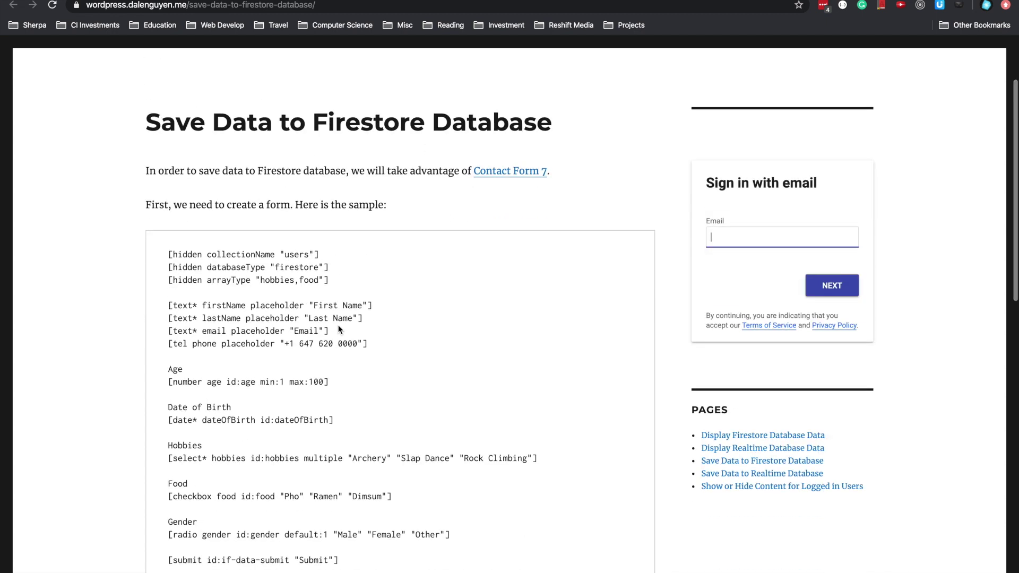
pyautogui.doubleClick(295, 267)
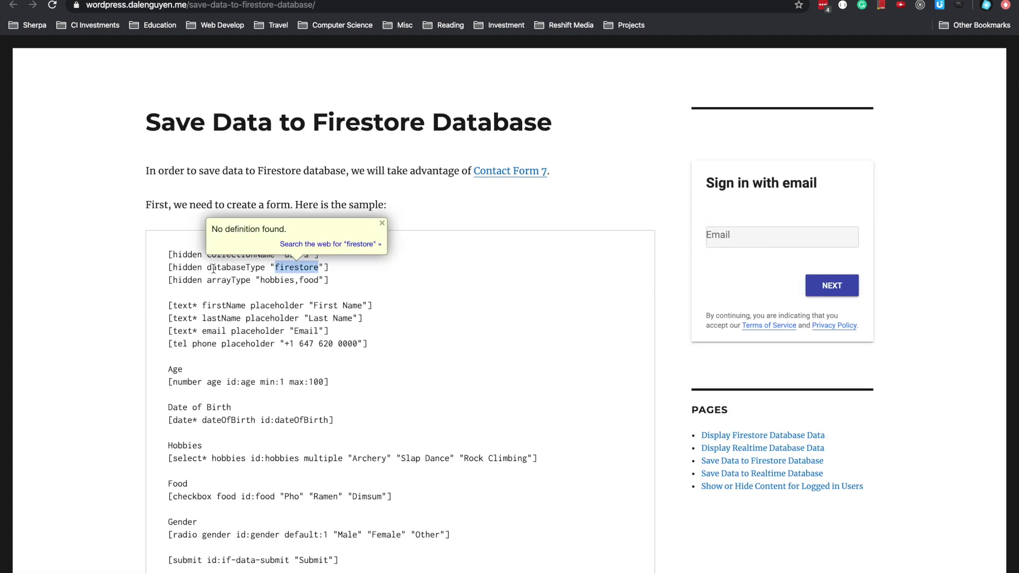
pyautogui.click(316, 276)
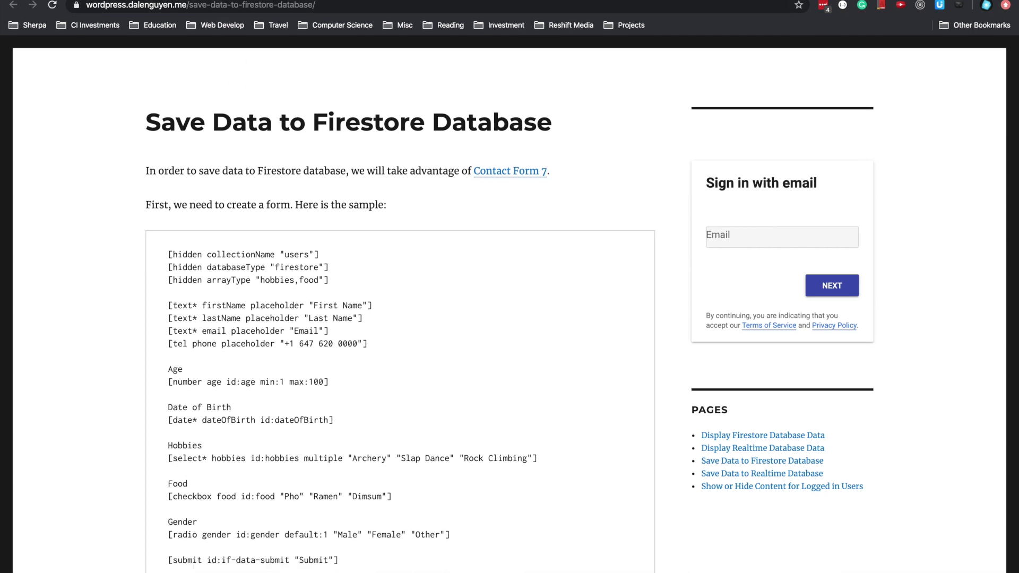
# - Return to the Realtime Database page and bring up the context menu on its form
pyautogui.click(225, 9)
pyautogui.scroll(-3, 657, 249)
pyautogui.rightClick(657, 249)
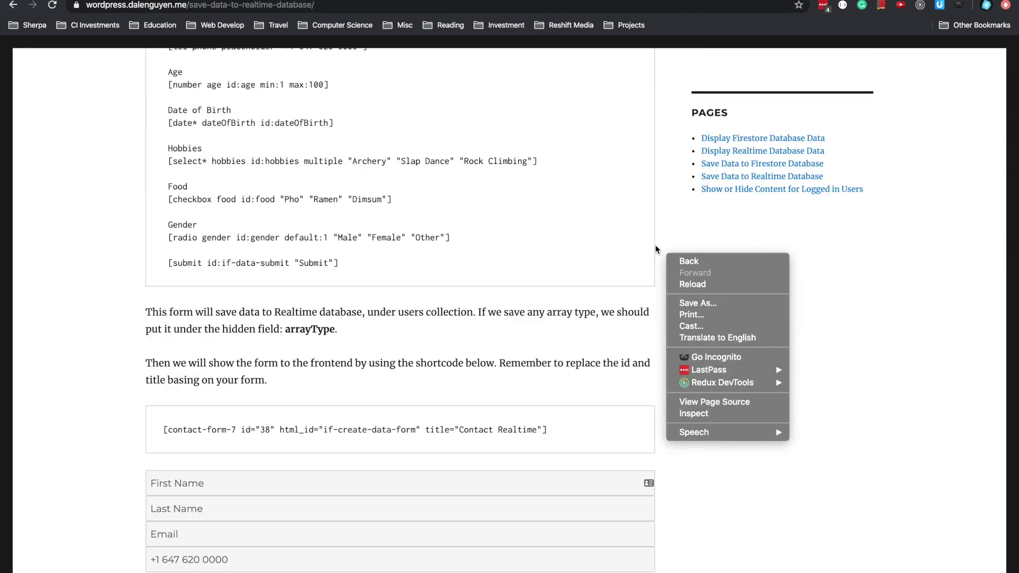
# - Open DevTools on the Network panel with the console drawer below, widened beside the form
pyautogui.click(705, 416)
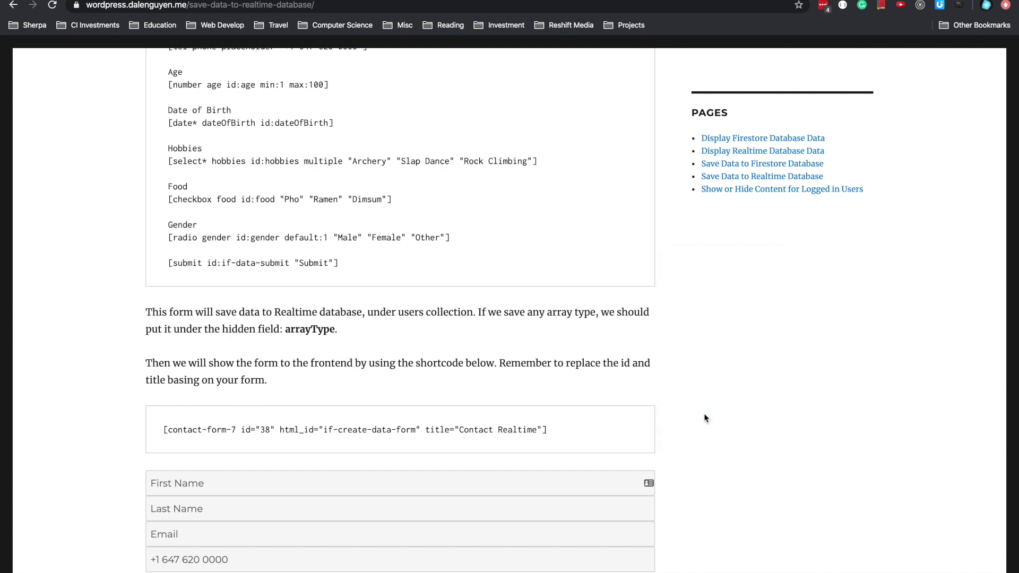
pyautogui.click(962, 47)
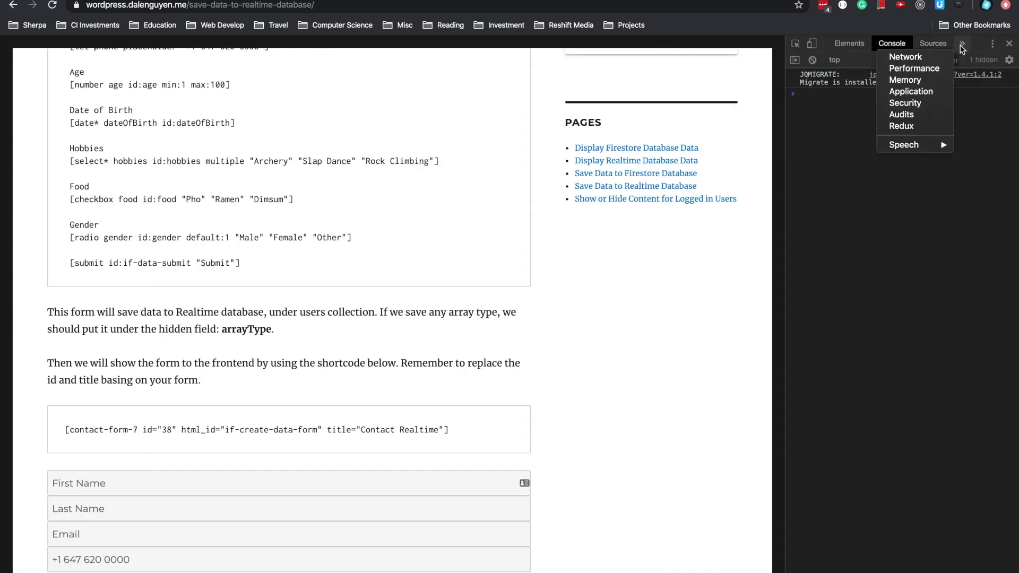
pyautogui.click(918, 60)
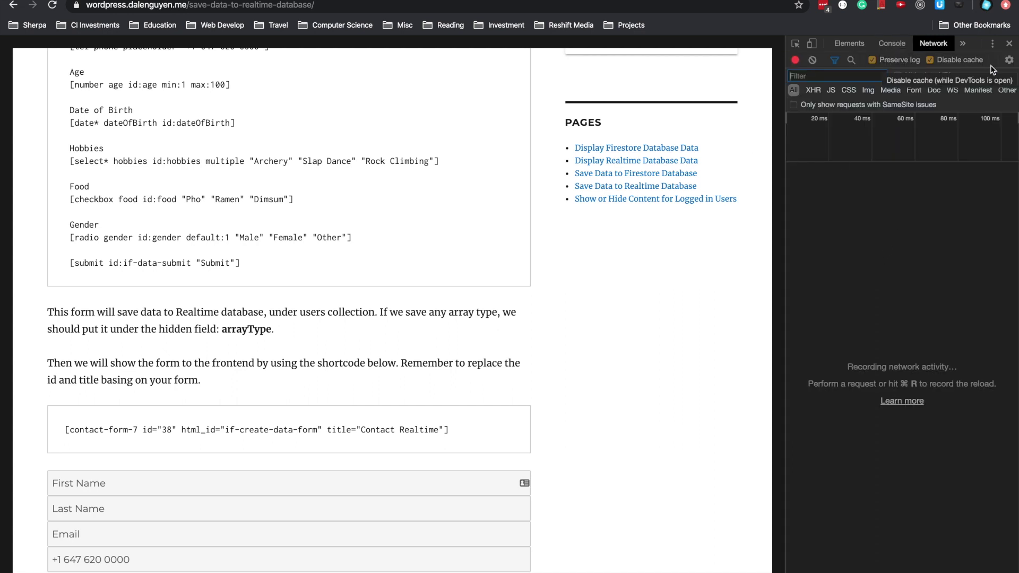
pyautogui.click(1007, 61)
pyautogui.click(1007, 62)
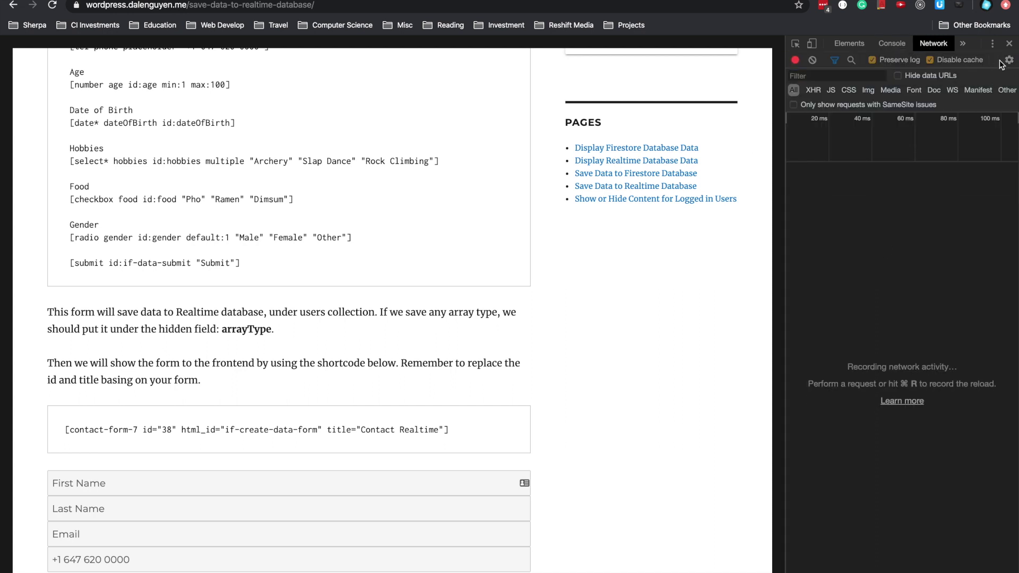
pyautogui.click(993, 43)
pyautogui.click(949, 85)
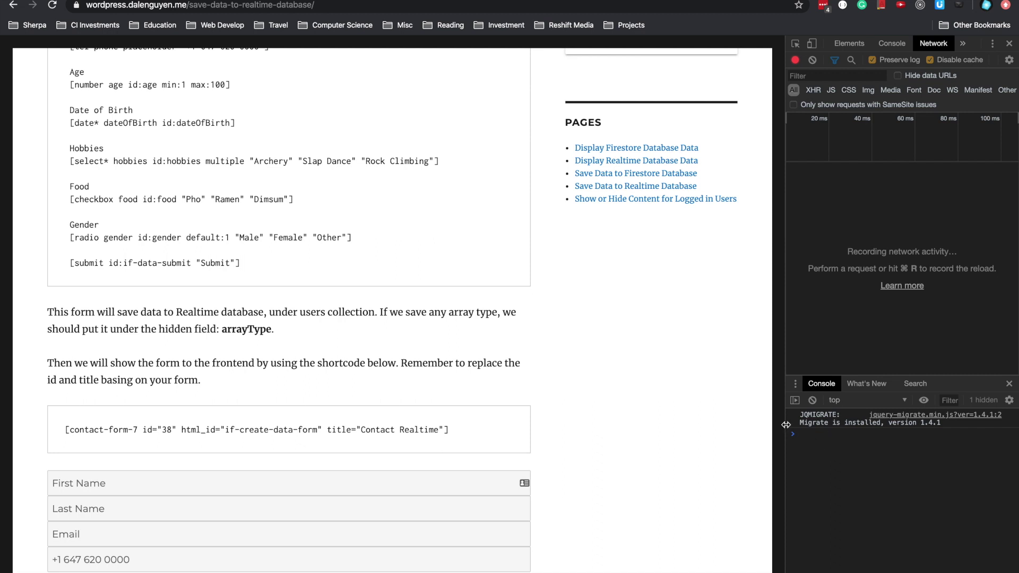
pyautogui.moveTo(785, 425); pyautogui.dragTo(611, 432)
pyautogui.scroll(-3, 516, 421)
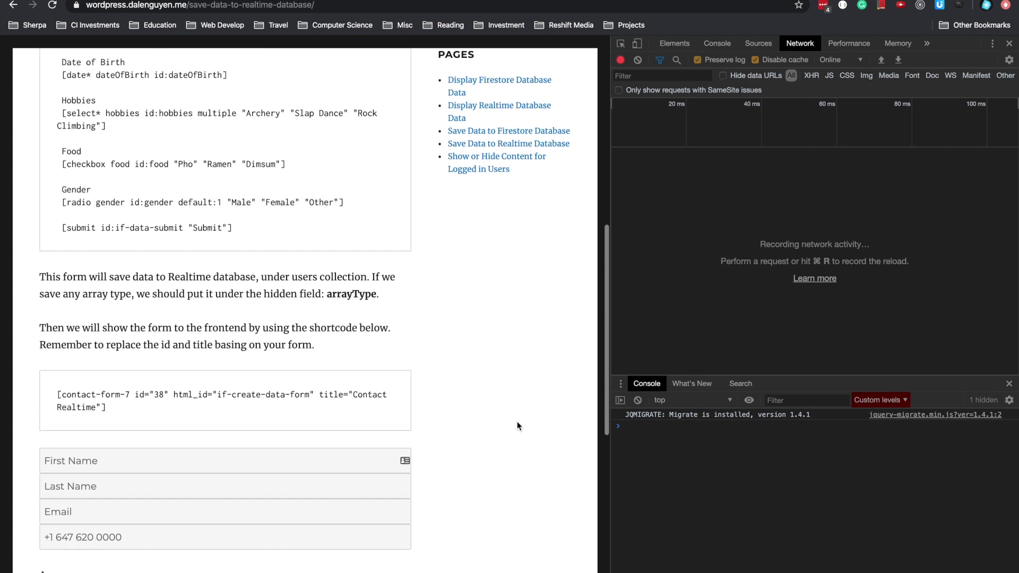
pyautogui.scroll(2, 517, 421)
pyautogui.scroll(5, 517, 422)
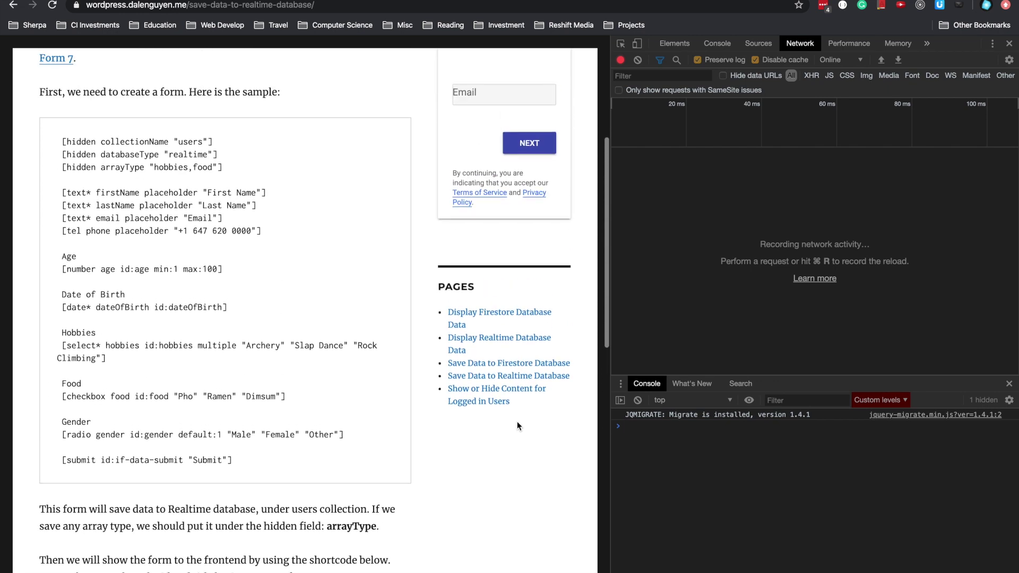
pyautogui.scroll(1, 434, 318)
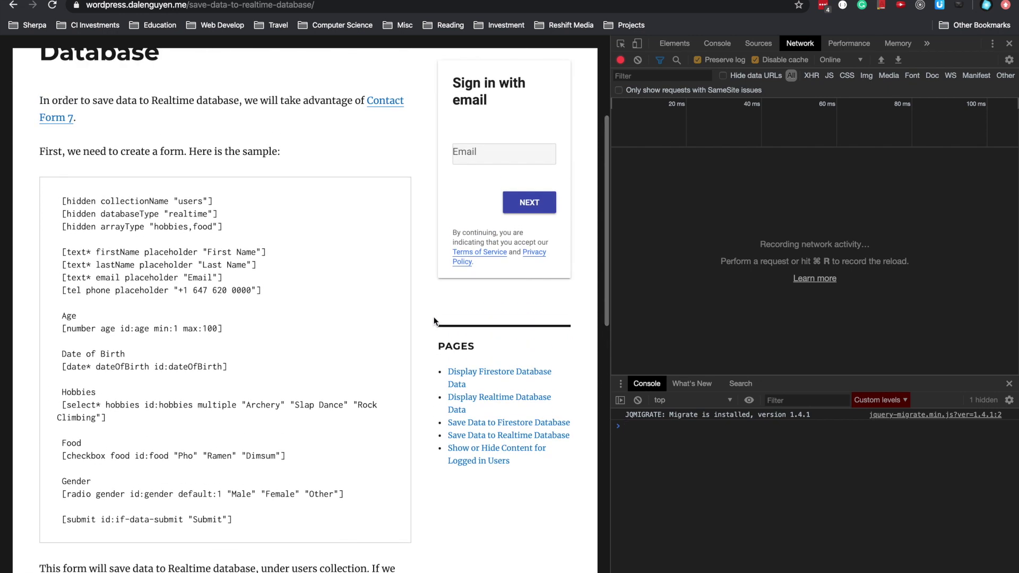
pyautogui.scroll(-1, 425, 316)
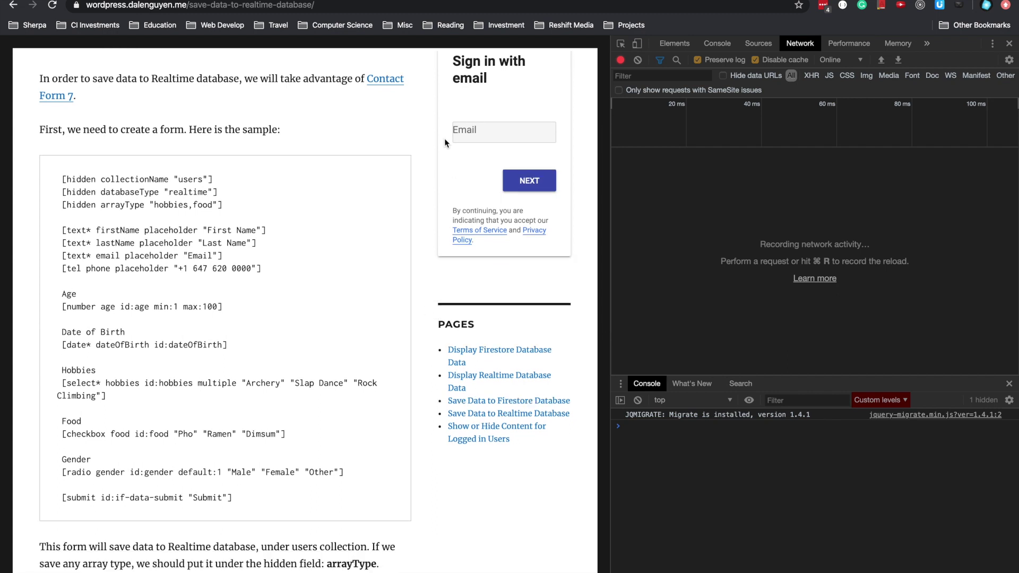
# - In the Firebase console, view the Realtime Database data and collapse user node 1
pyautogui.click(507, 1)
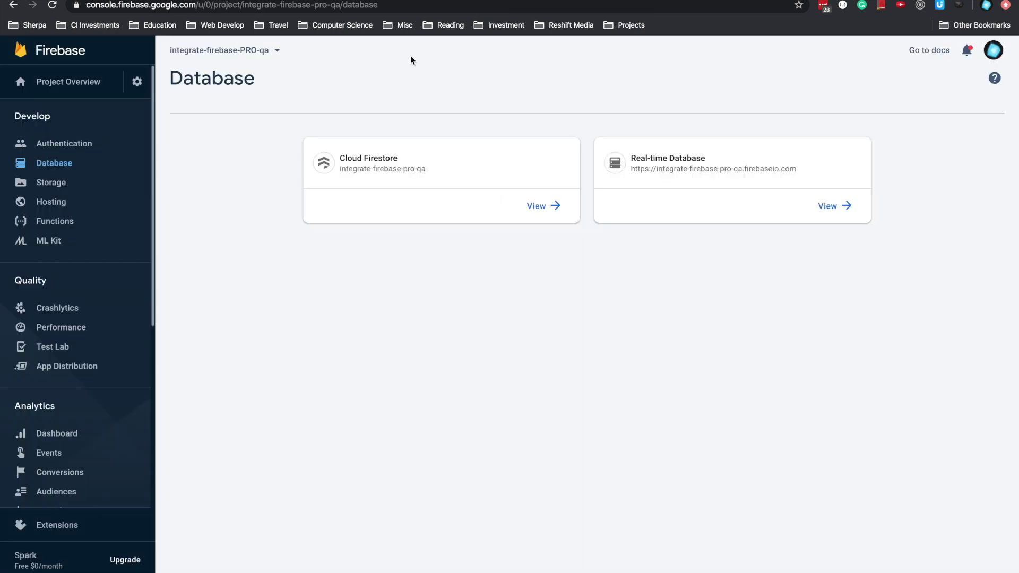
pyautogui.click(723, 170)
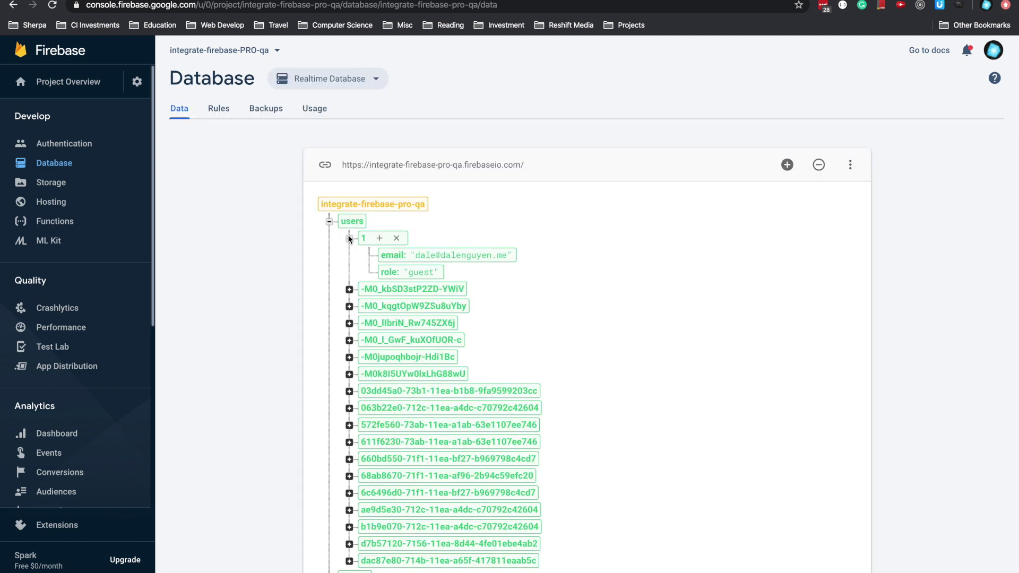
pyautogui.click(349, 238)
# - Fill in a test first and last name, email, phone number and age 35
pyautogui.hotkey('ctrl', 'shift', 'Tab')
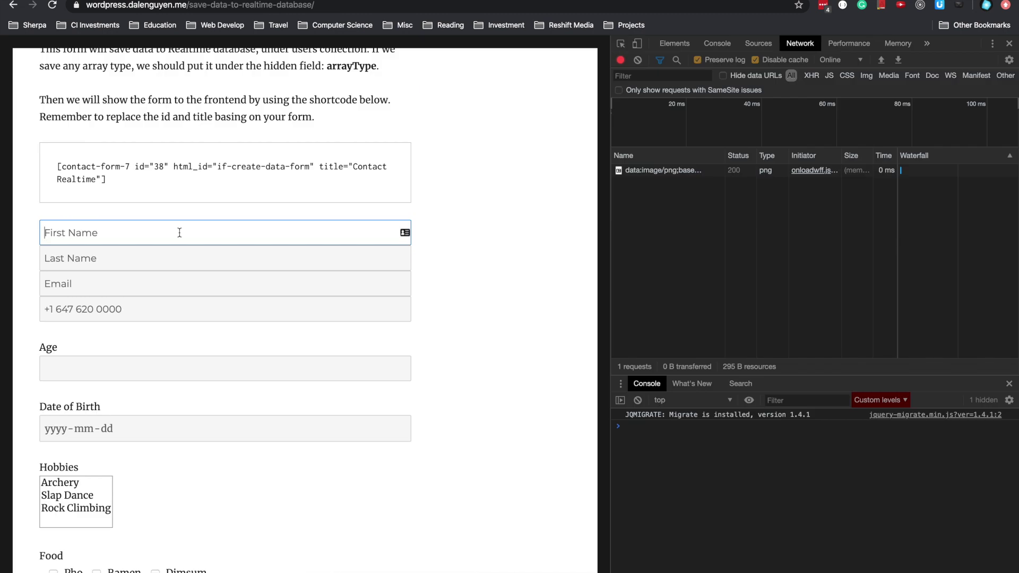
pyautogui.press('Tab')
pyautogui.press('Tab')
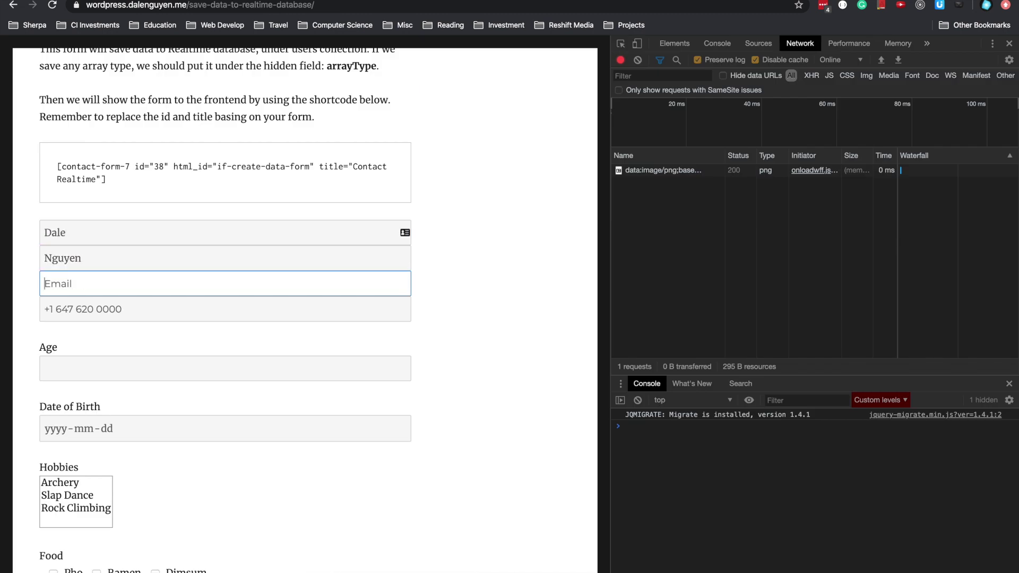
pyautogui.write('test@dlalsdfc.com')
pyautogui.press('Tab')
pyautogui.write('123')
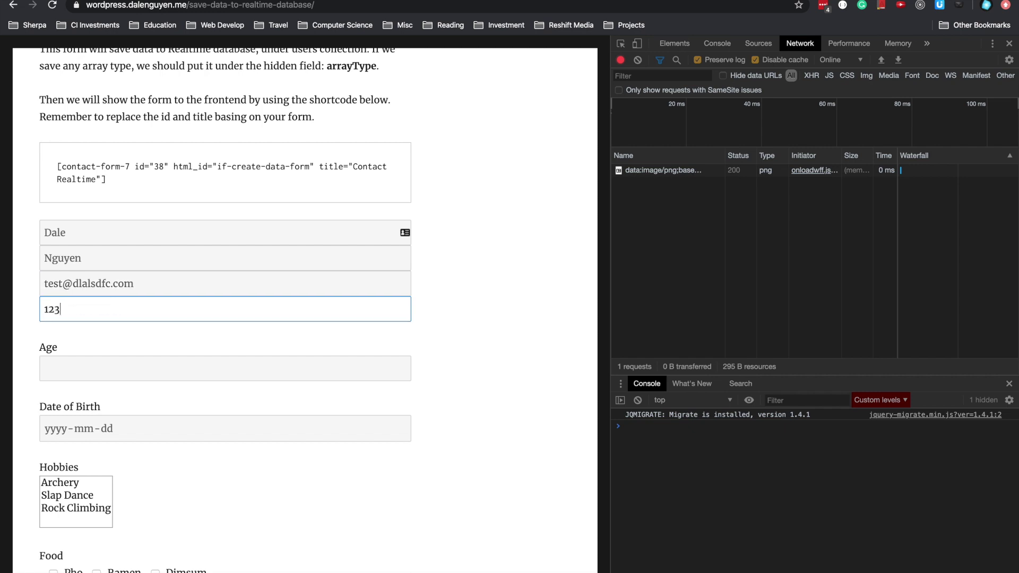
pyautogui.press('Tab')
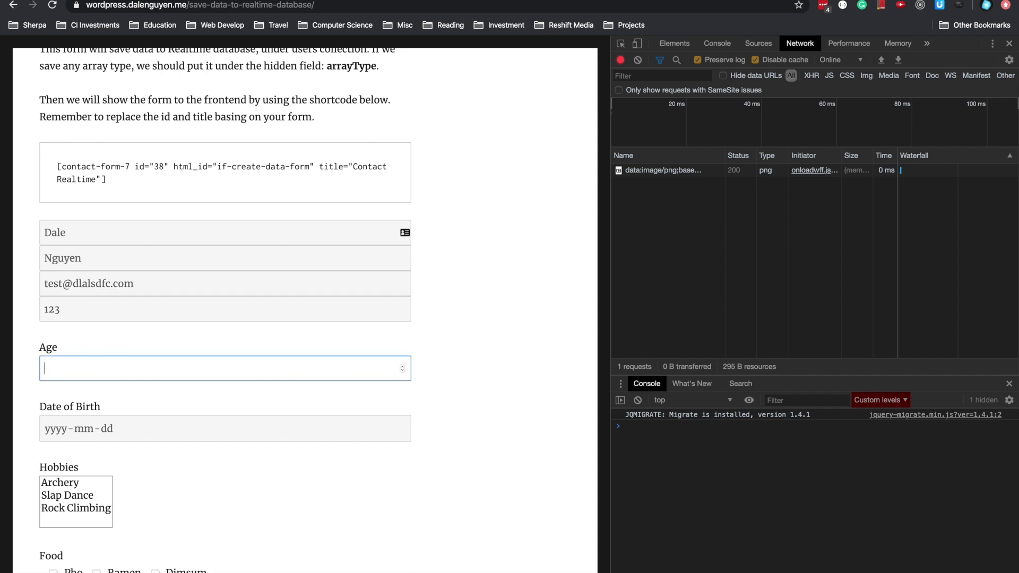
pyautogui.write('35')
pyautogui.press('Tab')
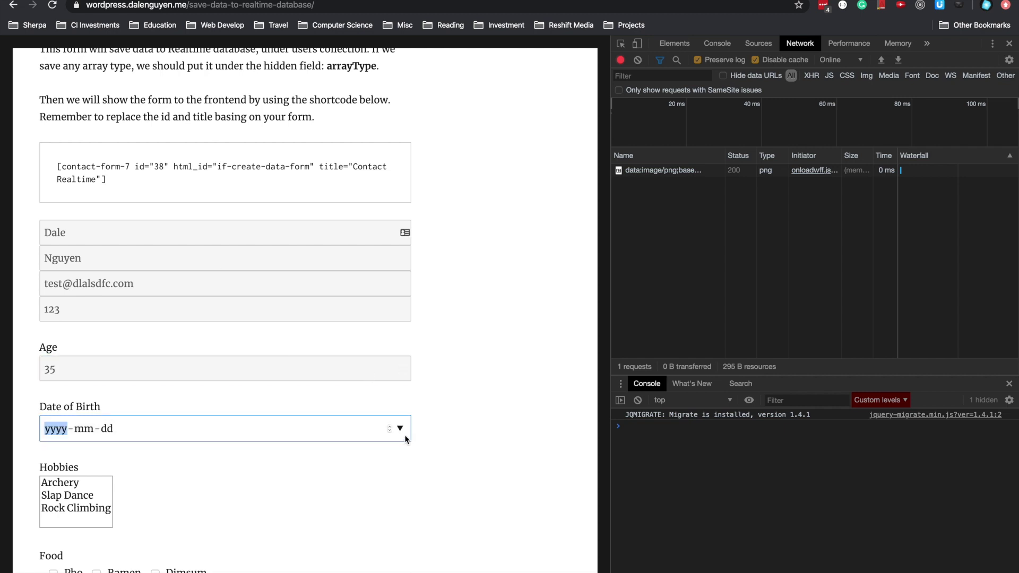
# - Set birth date 2020-04-15, pick Slap Dance and Rock Climbing, tick Pho, and submit the form
pyautogui.click(400, 428)
pyautogui.click(119, 515)
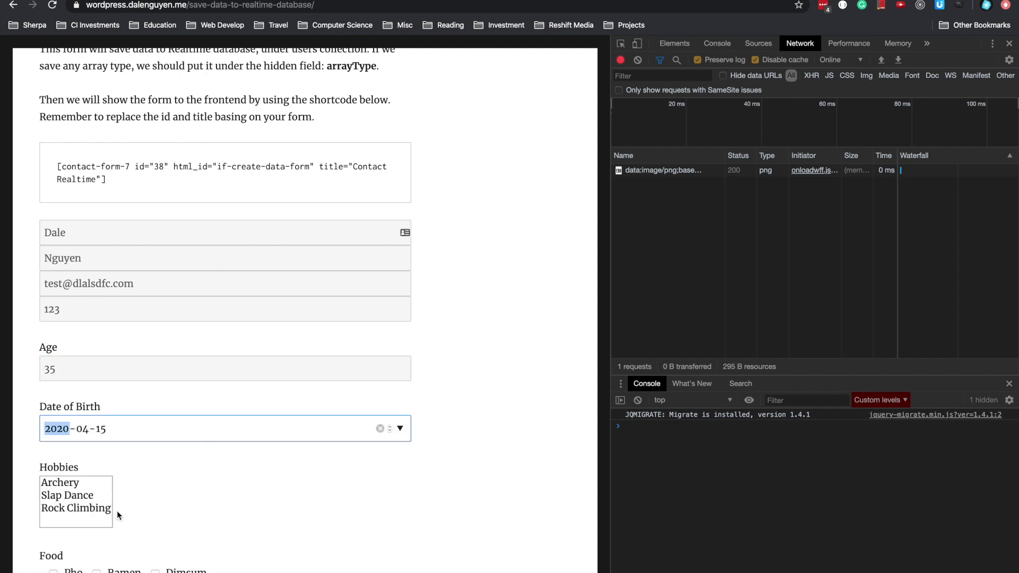
pyautogui.scroll(-3, 230, 480)
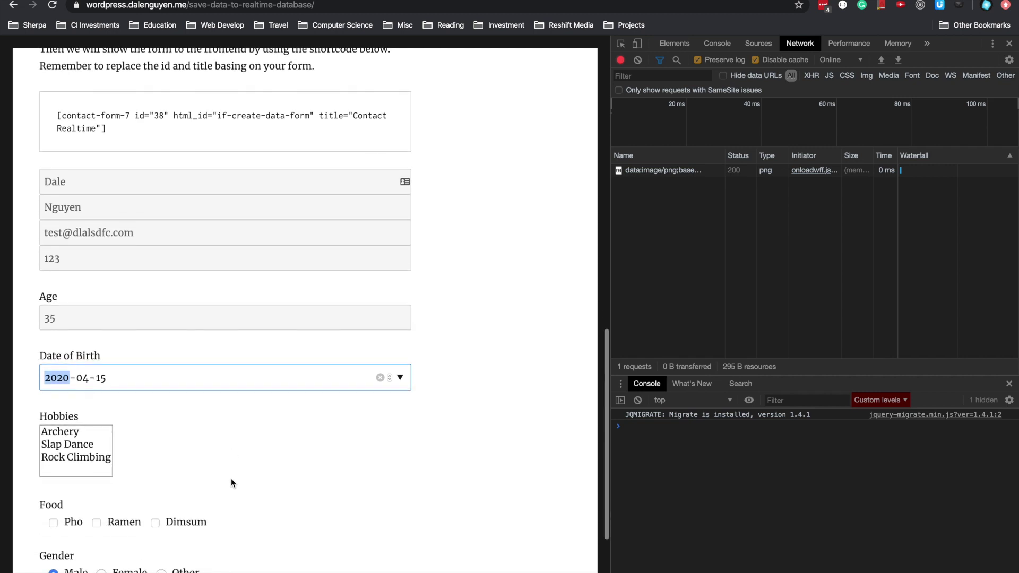
pyautogui.click(68, 409)
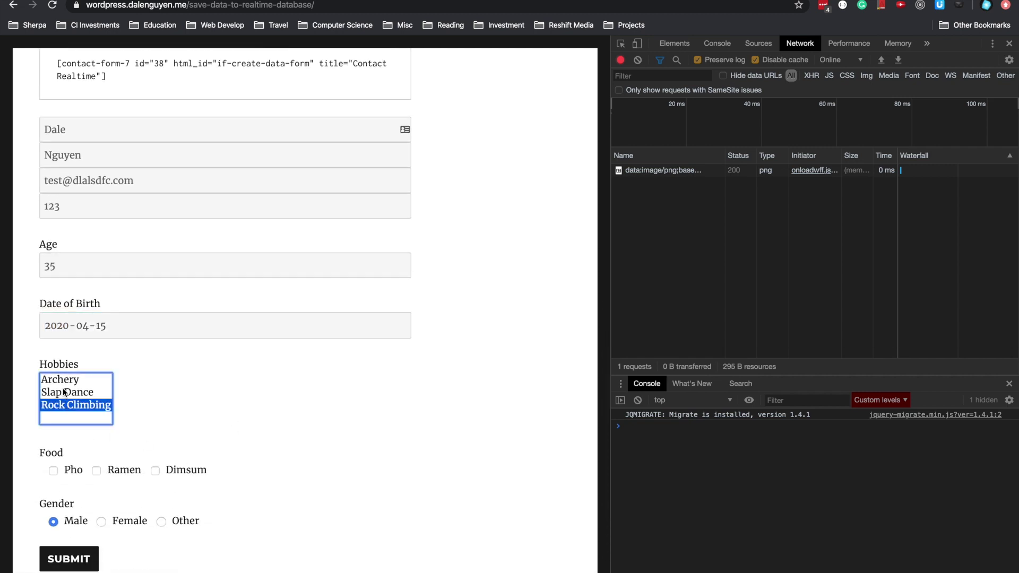
pyautogui.keyDown('shift'); pyautogui.click(66, 386); pyautogui.keyUp('shift')
pyautogui.click(81, 392)
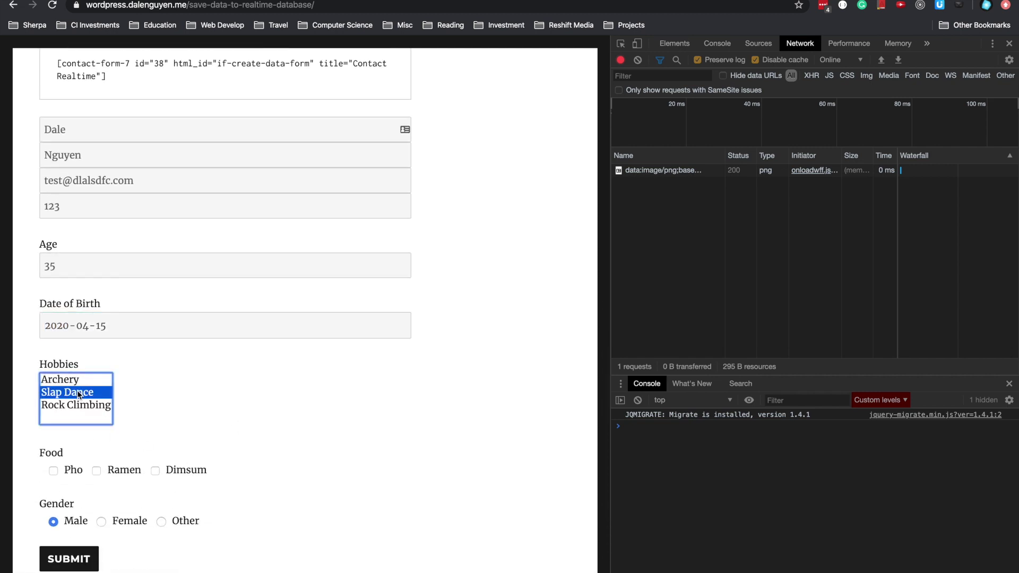
pyautogui.keyDown('shift'); pyautogui.click(82, 406); pyautogui.keyUp('shift')
pyautogui.scroll(10, 270, 403)
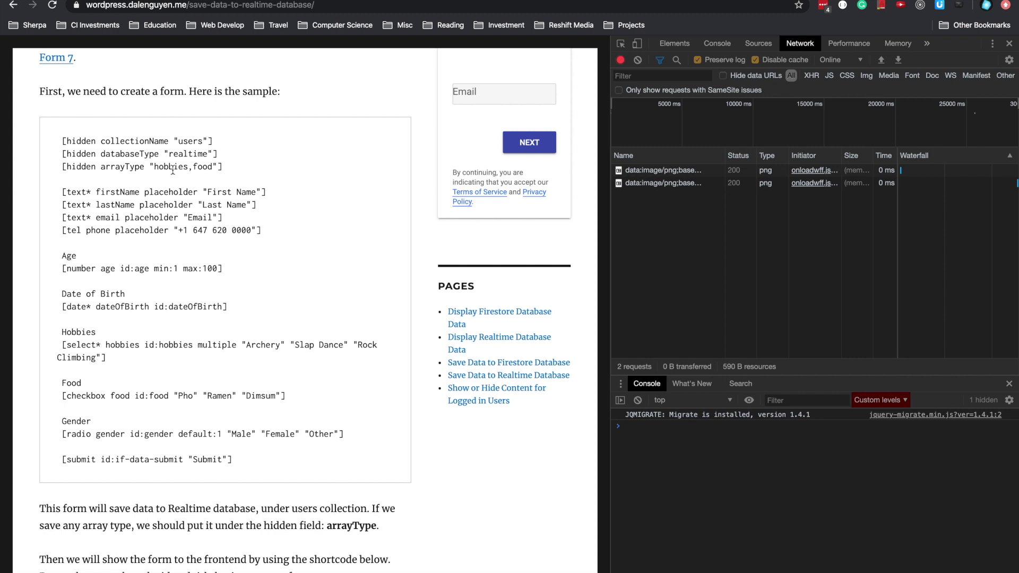
pyautogui.scroll(-10, 172, 169)
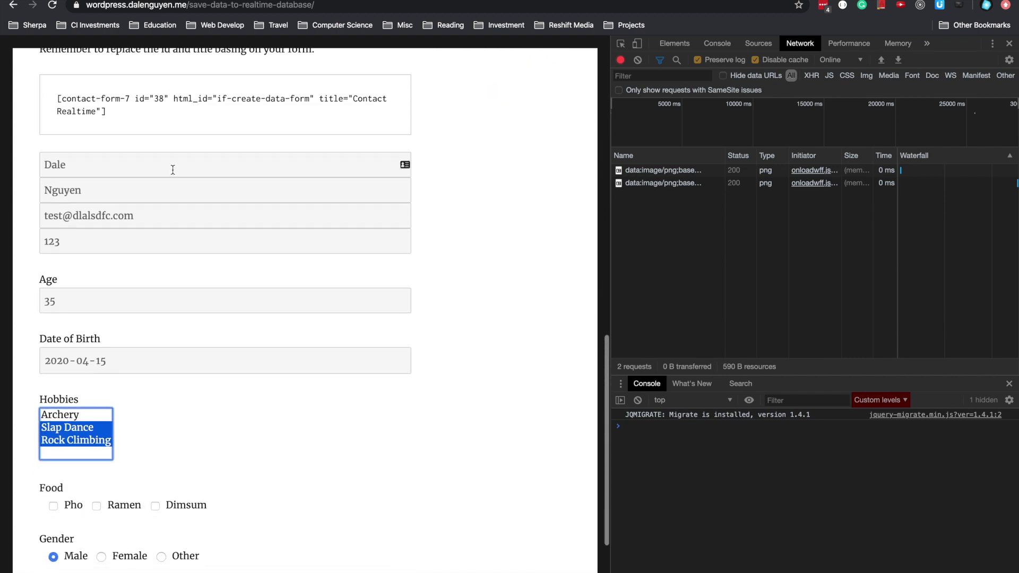
pyautogui.click(53, 461)
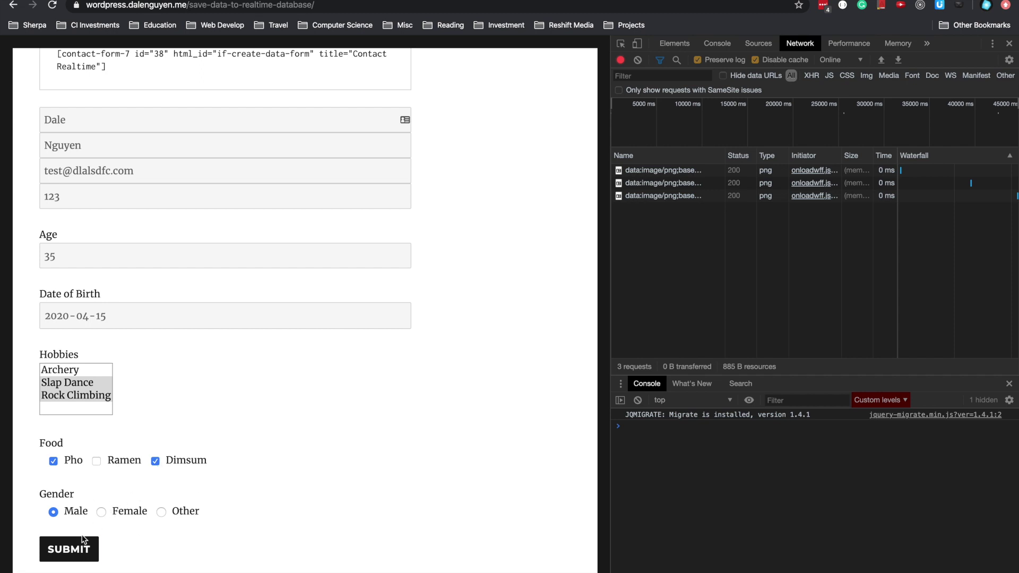
pyautogui.click(69, 555)
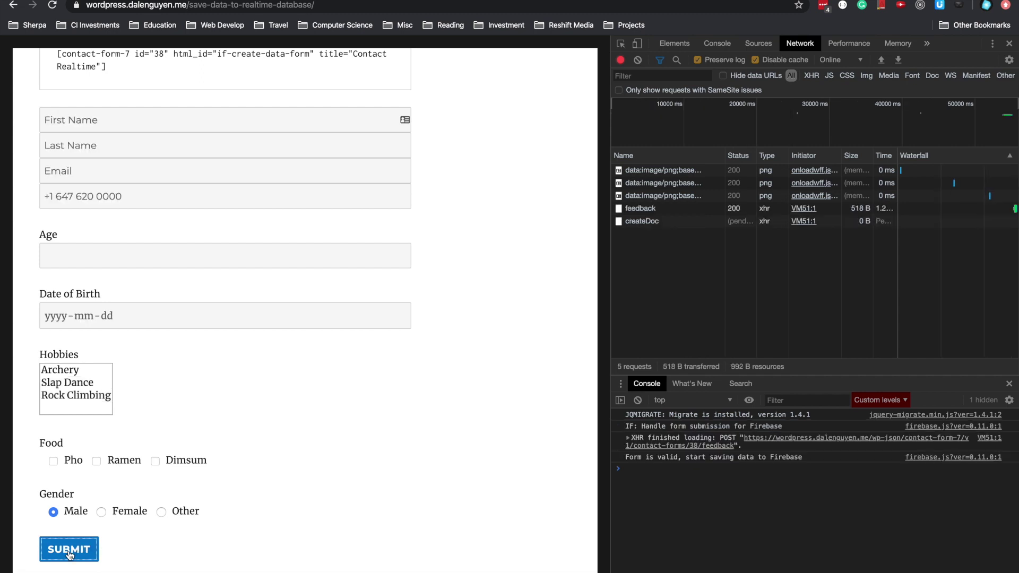
# - Inspect the createDoc request's response preview to confirm it returned status true
pyautogui.scroll(-1, 333, 477)
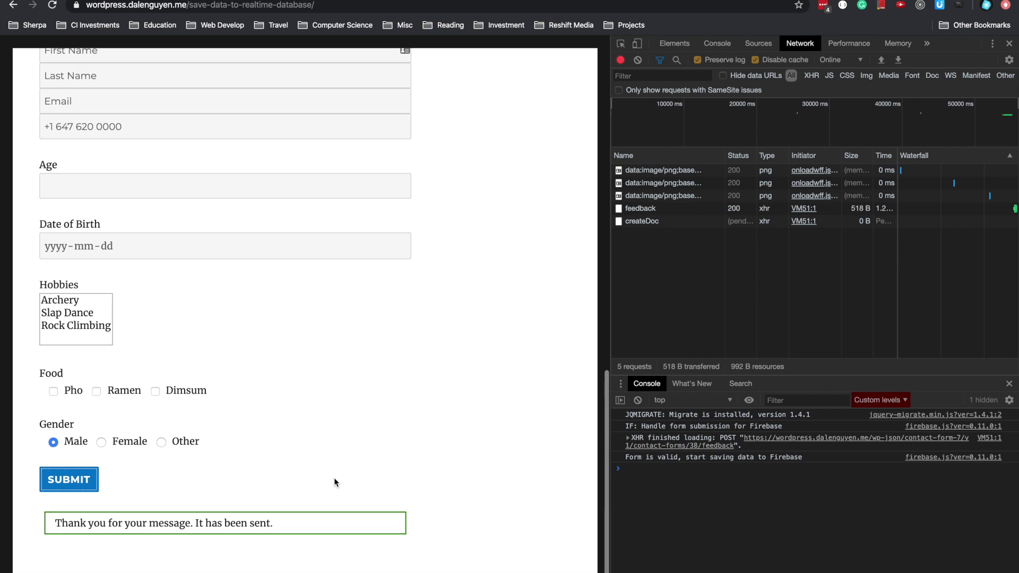
pyautogui.scroll(-1, 334, 482)
pyautogui.click(642, 221)
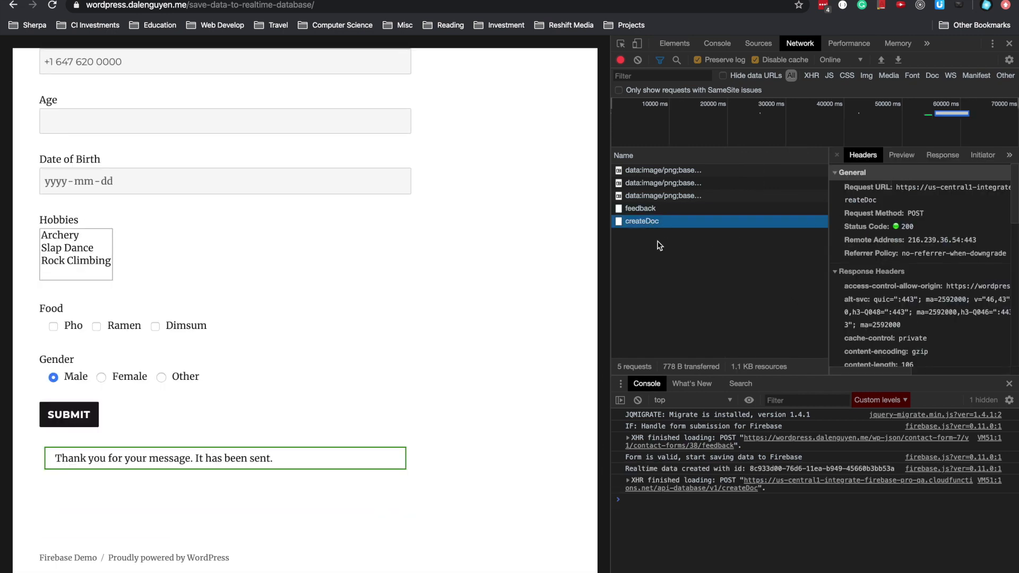
pyautogui.moveTo(609, 250); pyautogui.dragTo(537, 251)
pyautogui.scroll(-5, 830, 259)
pyautogui.scroll(-5, 830, 259)
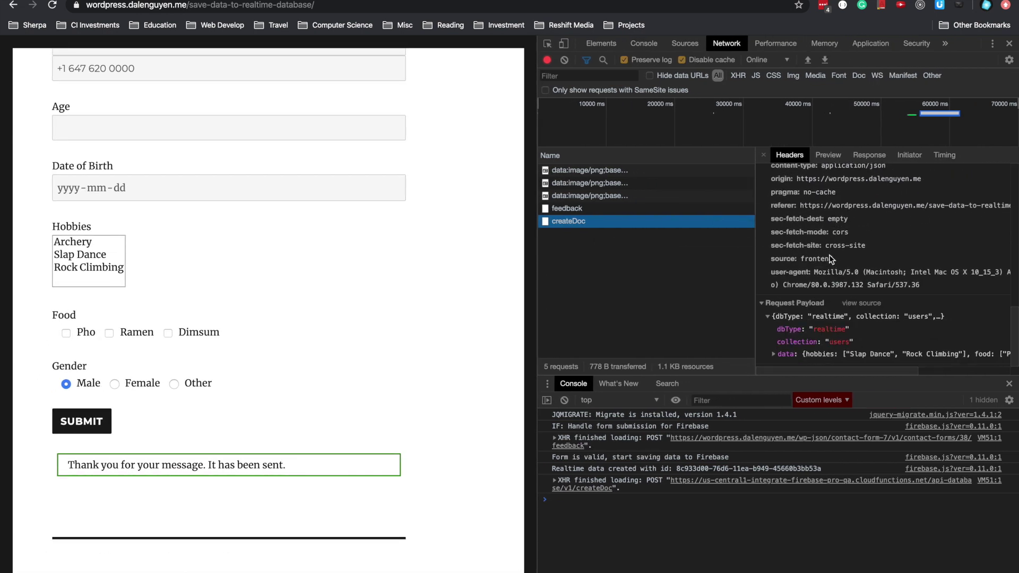
pyautogui.scroll(8, 831, 223)
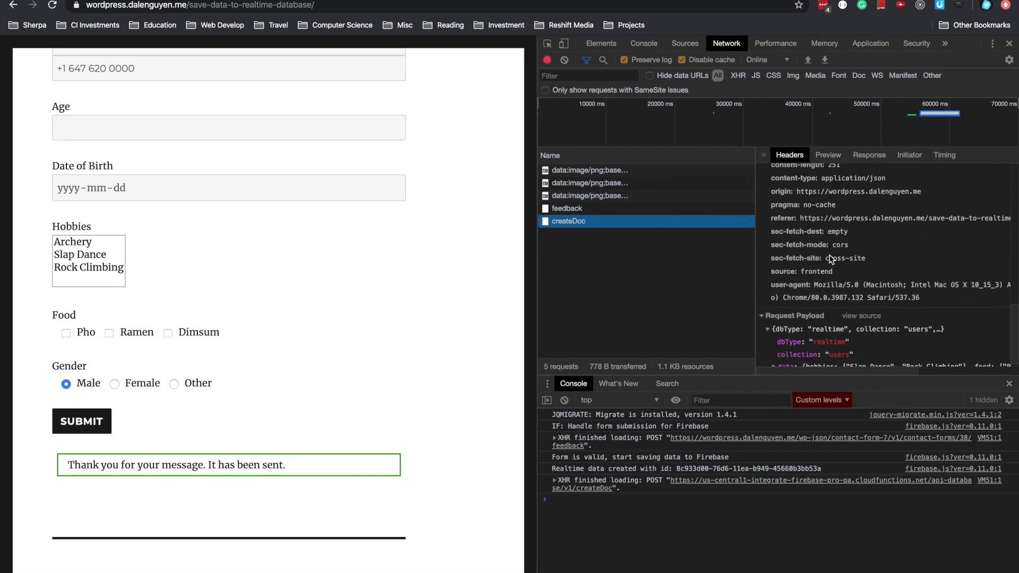
pyautogui.click(828, 156)
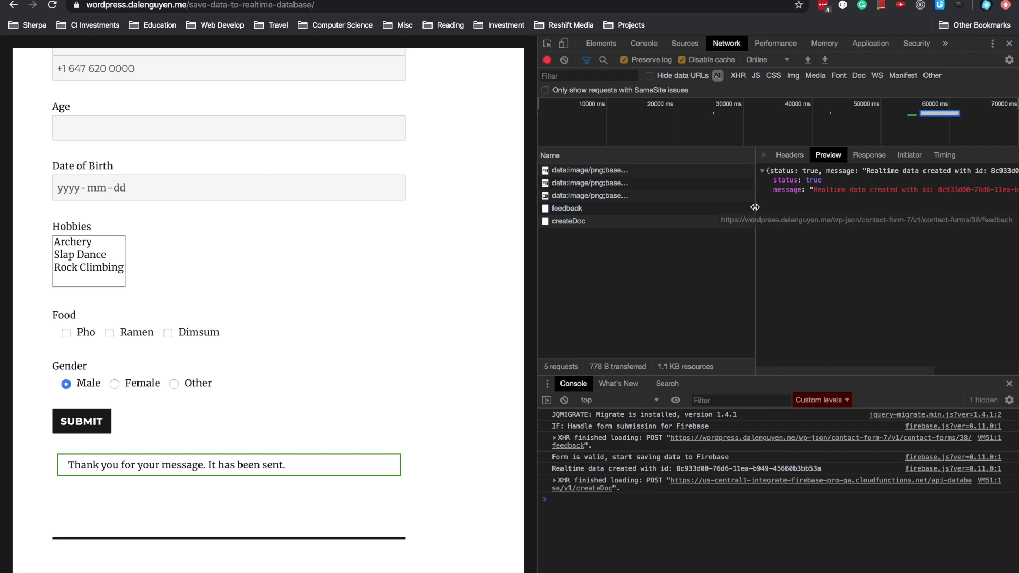
pyautogui.moveTo(755, 206); pyautogui.dragTo(663, 202)
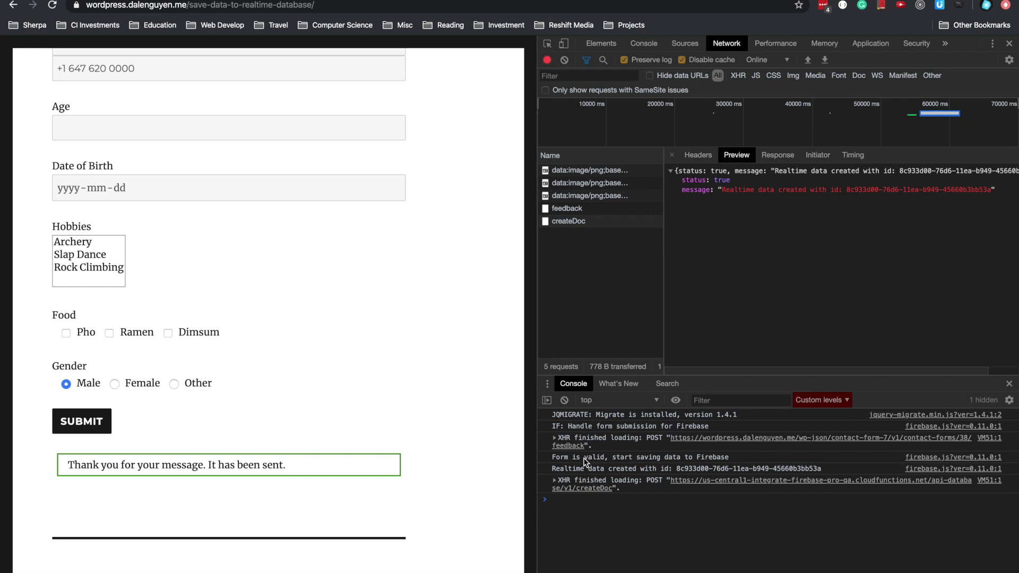
# - Copy the new record id logged after 'Realtime data created with id' in the console
pyautogui.click(558, 460)
pyautogui.moveTo(572, 460); pyautogui.dragTo(730, 458)
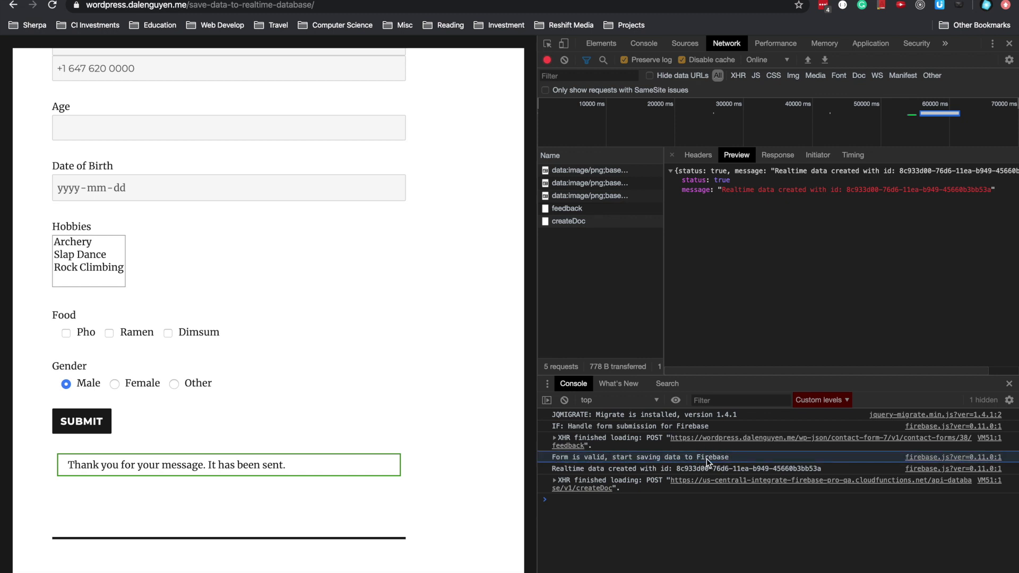
pyautogui.click(570, 470)
pyautogui.moveTo(676, 470); pyautogui.dragTo(817, 473)
pyautogui.press('super+c')
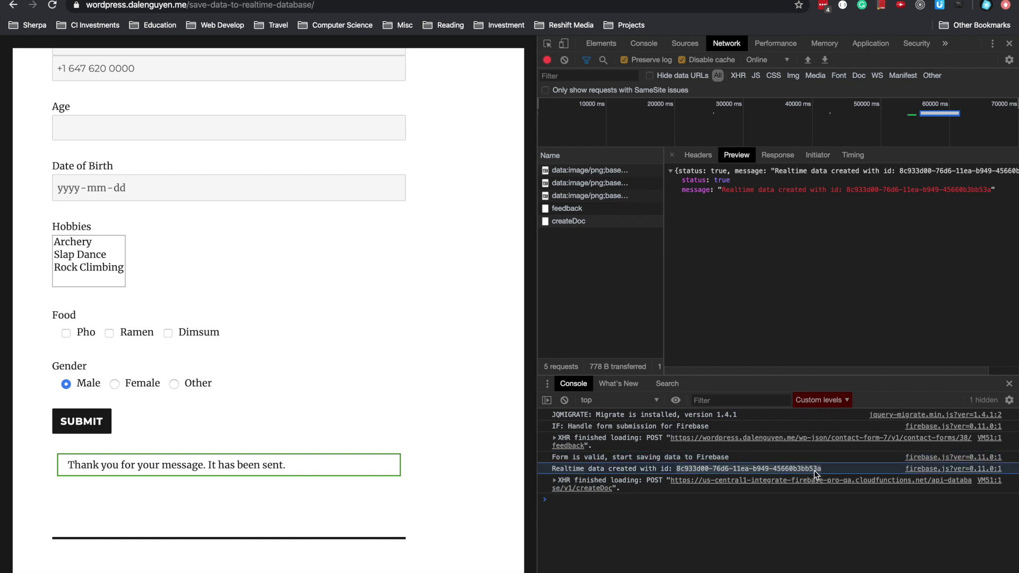
pyautogui.rightClick(816, 473)
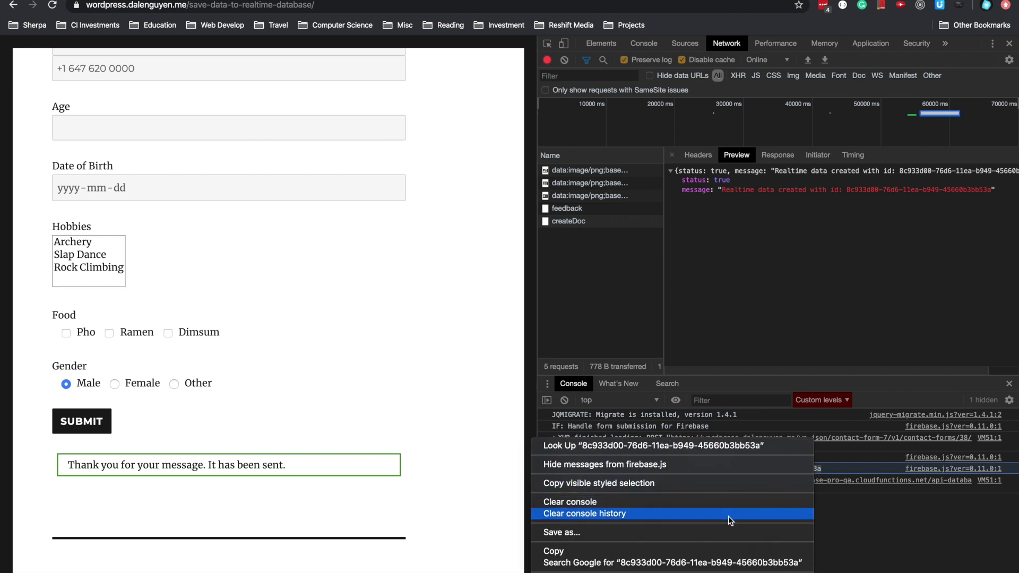
pyautogui.click(711, 554)
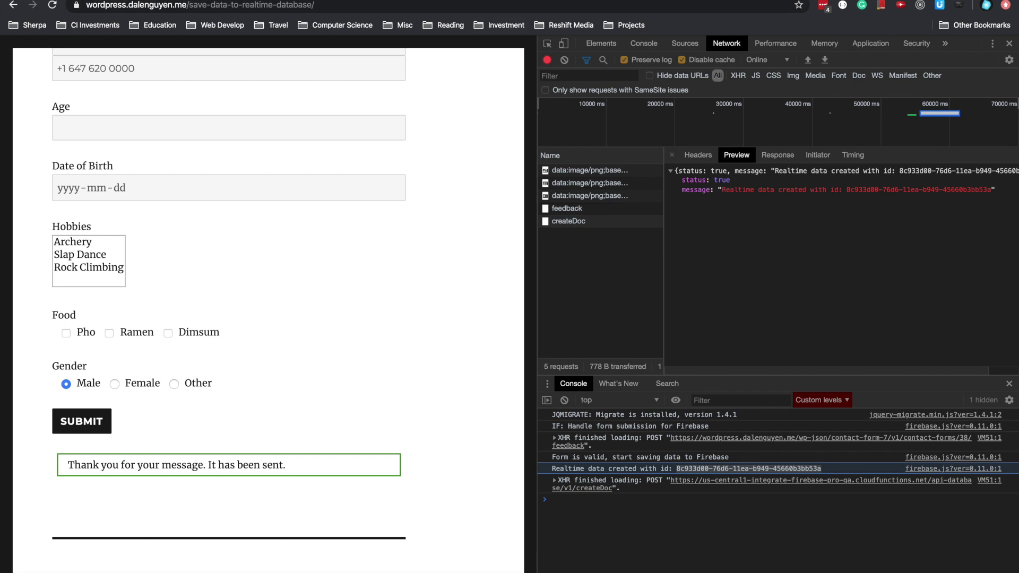
# - Find the copied record id under users in Firebase and expand its food and hobbies entries
pyautogui.click(511, 2)
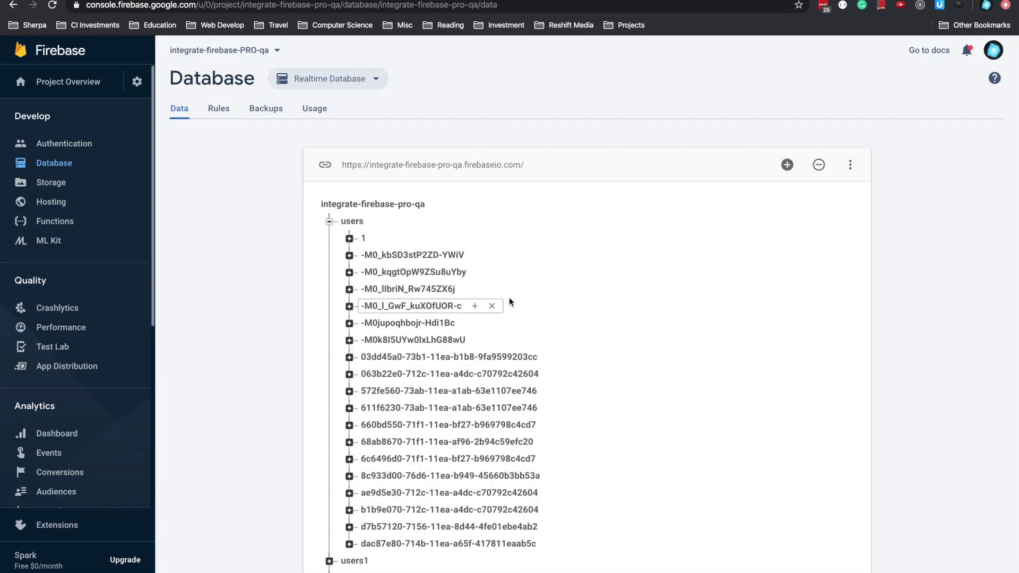
pyautogui.press('super+f')
pyautogui.press('super+v')
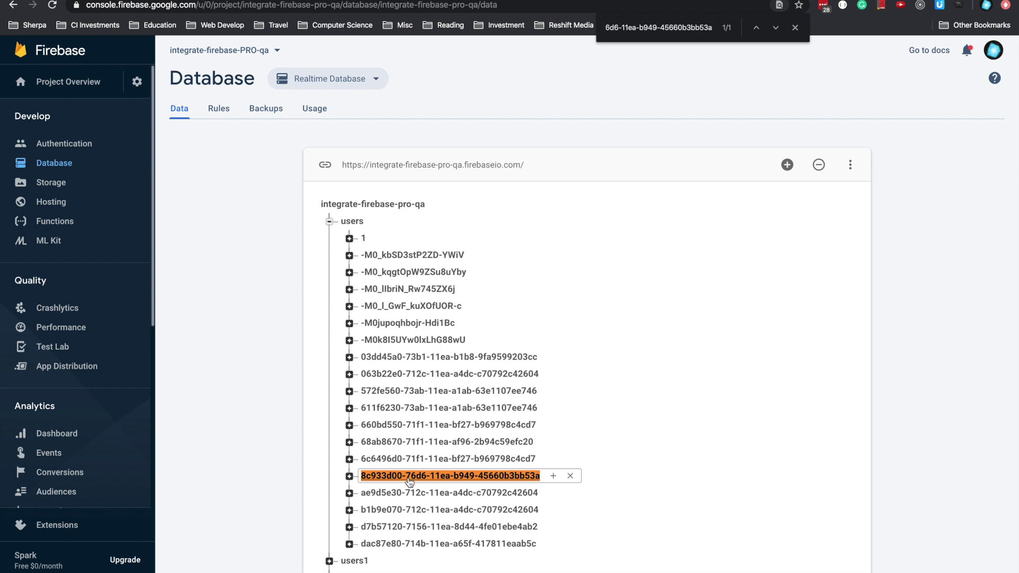
pyautogui.click(414, 478)
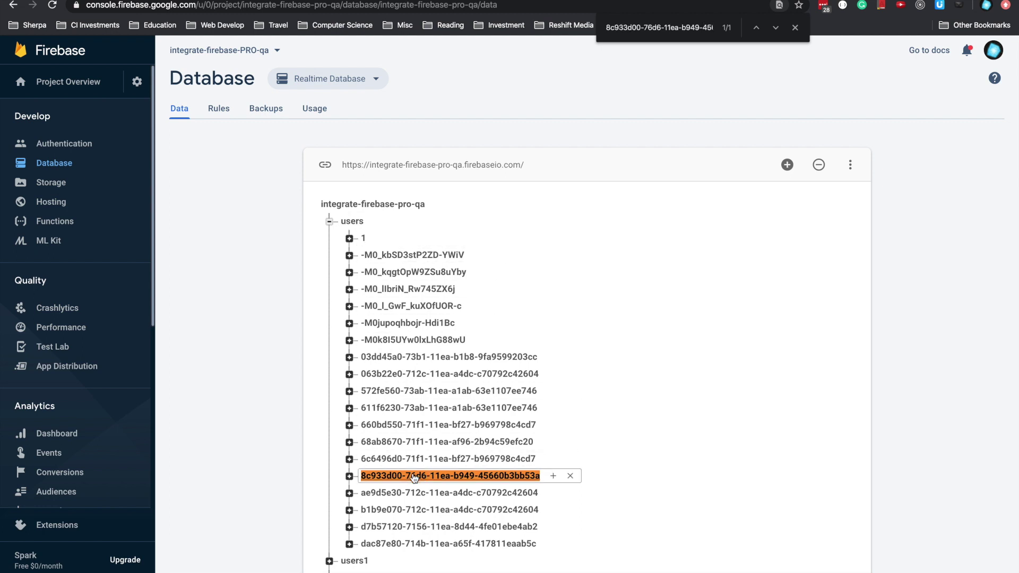
pyautogui.click(415, 478)
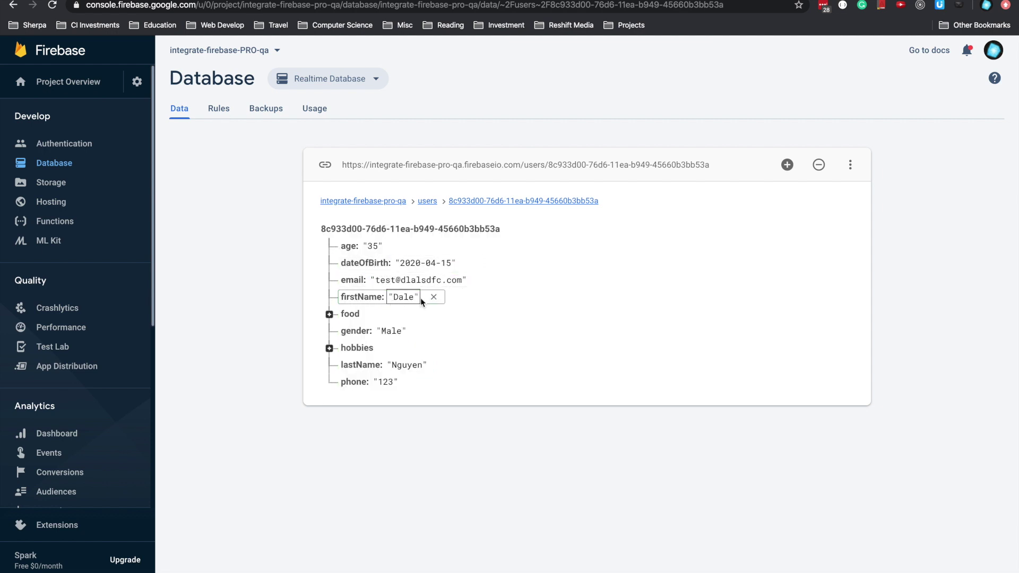
pyautogui.click(329, 314)
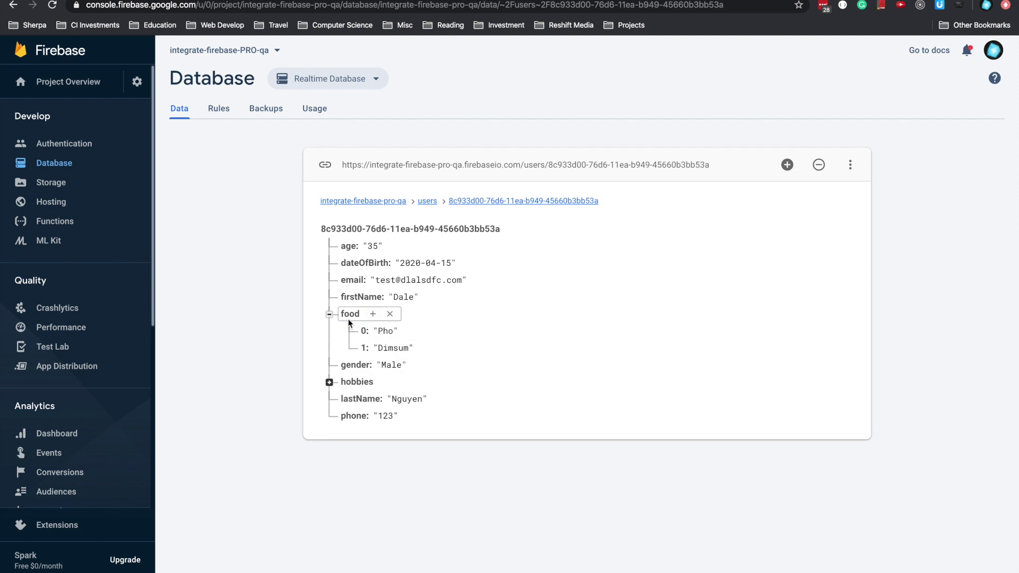
pyautogui.click(329, 382)
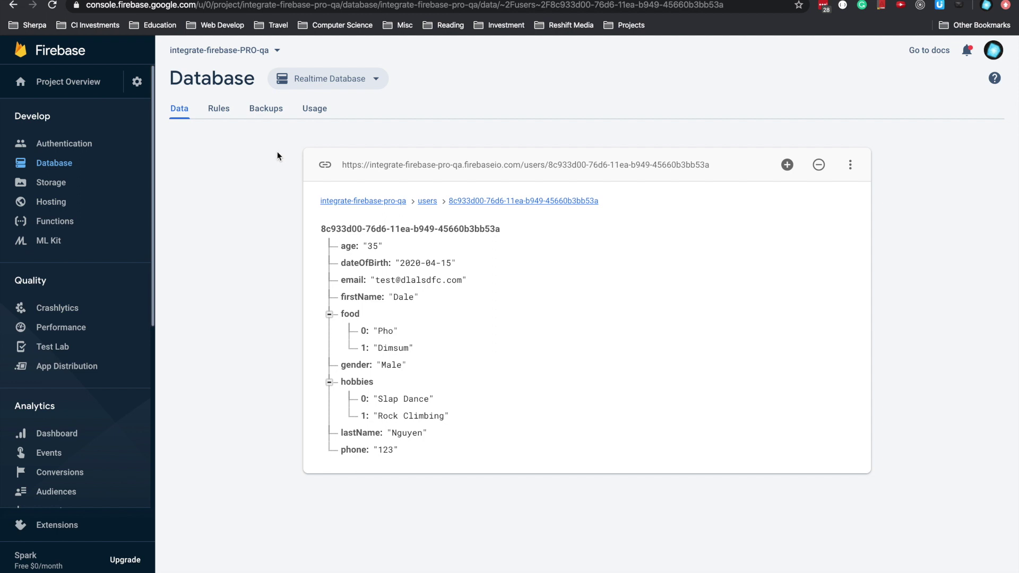
pyautogui.click(190, 1)
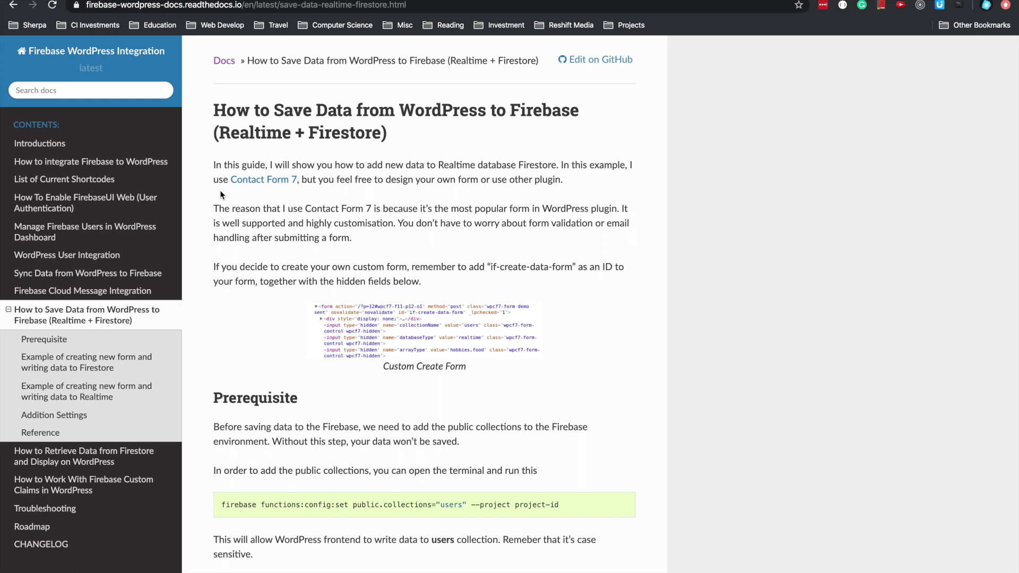
# - Read through the guide's Prerequisite section and its firebase config command
pyautogui.moveTo(221, 189); pyautogui.dragTo(402, 131)
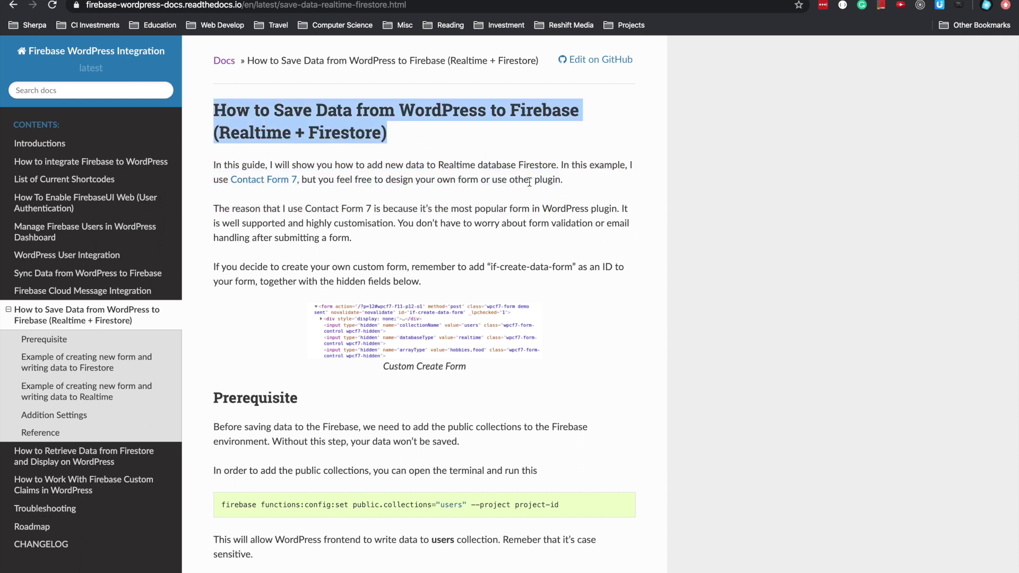
pyautogui.scroll(-3, 643, 209)
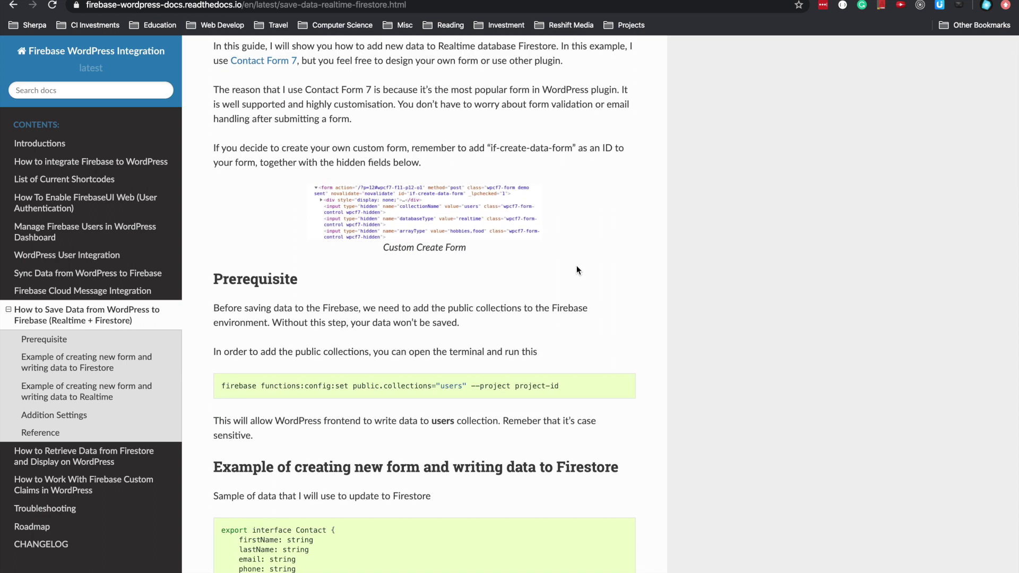
pyautogui.scroll(-2, 502, 319)
pyautogui.moveTo(214, 246); pyautogui.dragTo(466, 264)
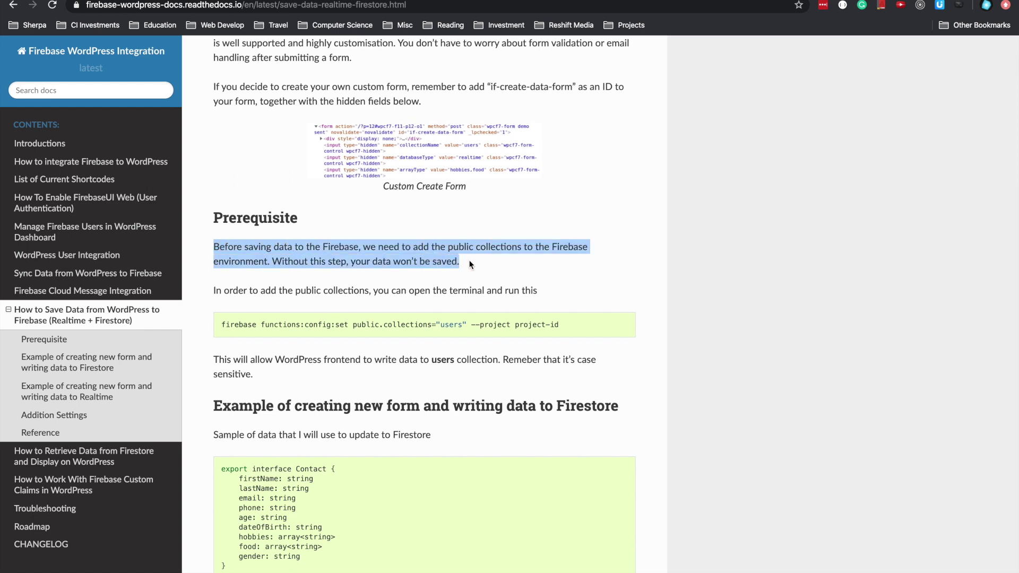
pyautogui.rightClick(463, 262)
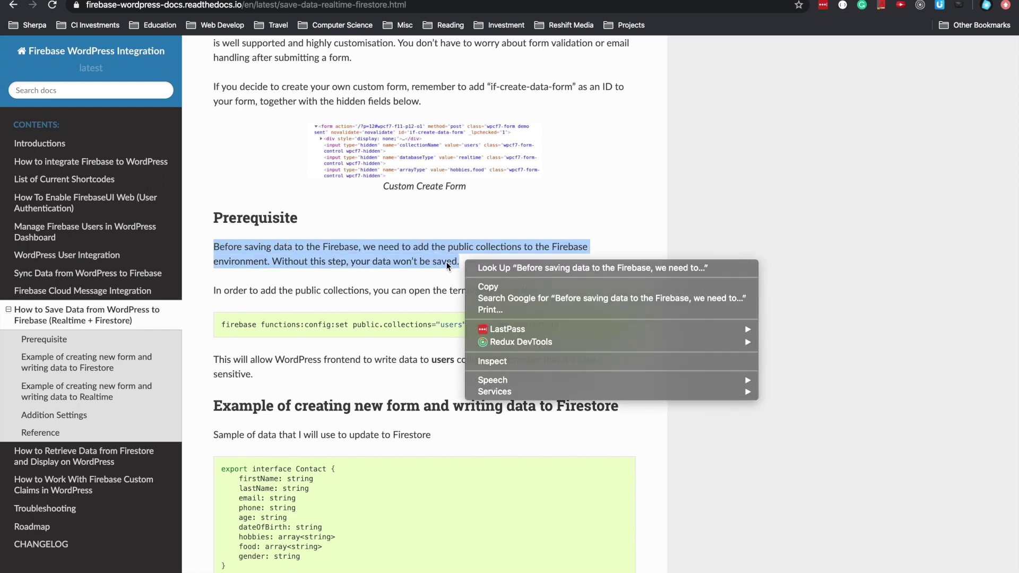
pyautogui.click(447, 262)
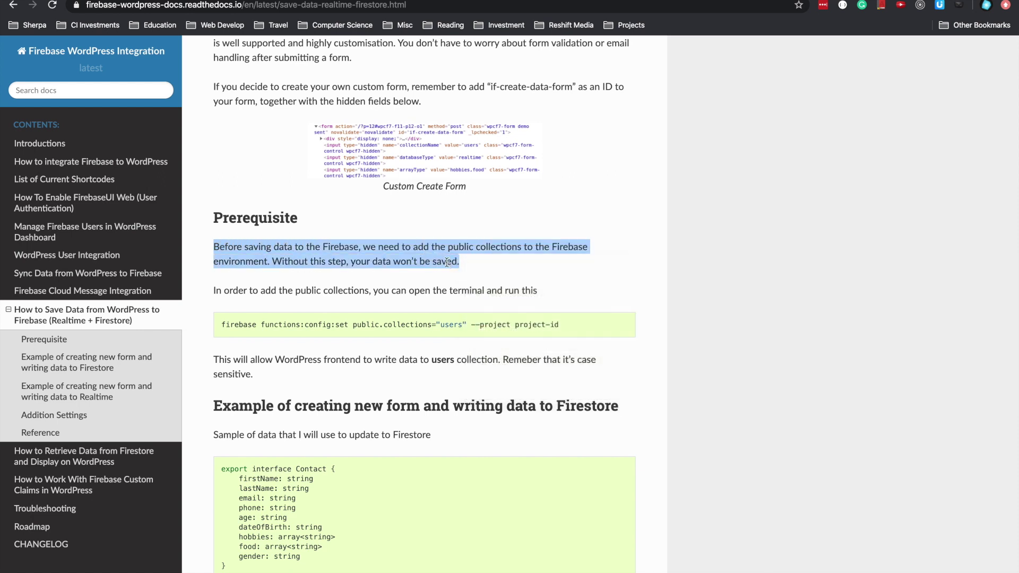
pyautogui.tripleClick(410, 324)
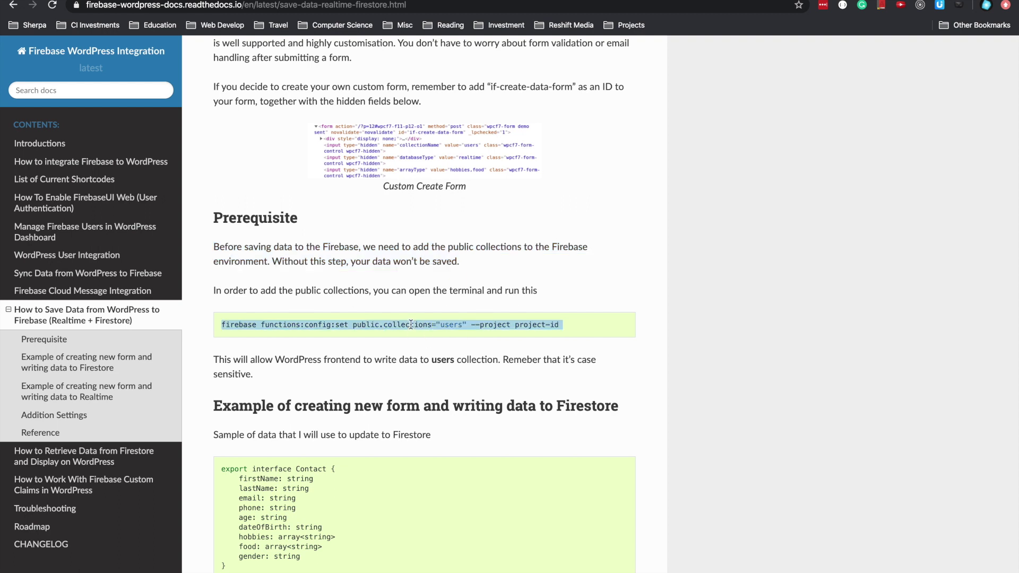
pyautogui.click(451, 324)
pyautogui.click(484, 328)
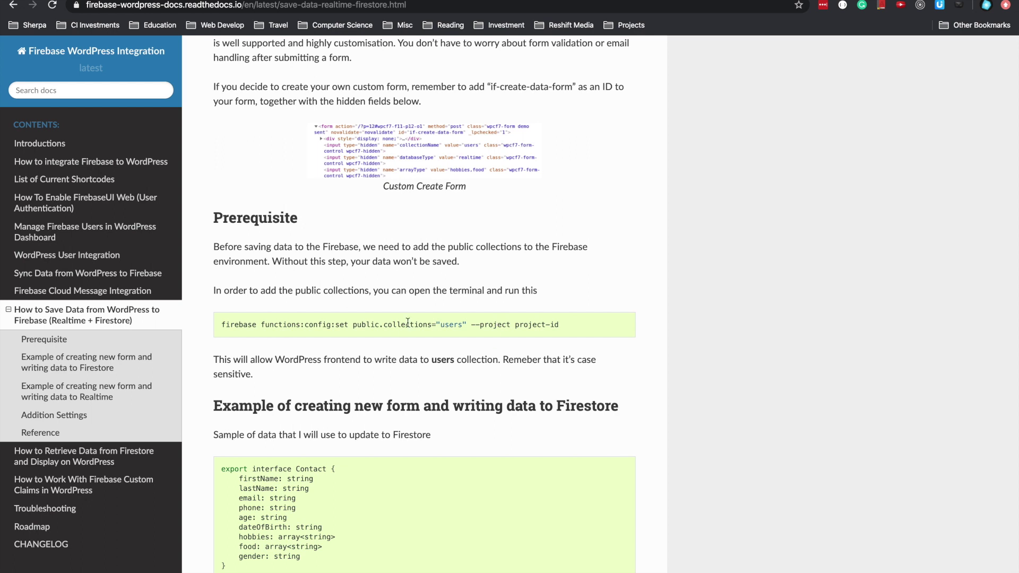
# - Copy the firebase functions:config:set command that makes the users collection public
pyautogui.moveTo(221, 325); pyautogui.dragTo(565, 324)
pyautogui.rightClick(488, 316)
pyautogui.click(507, 343)
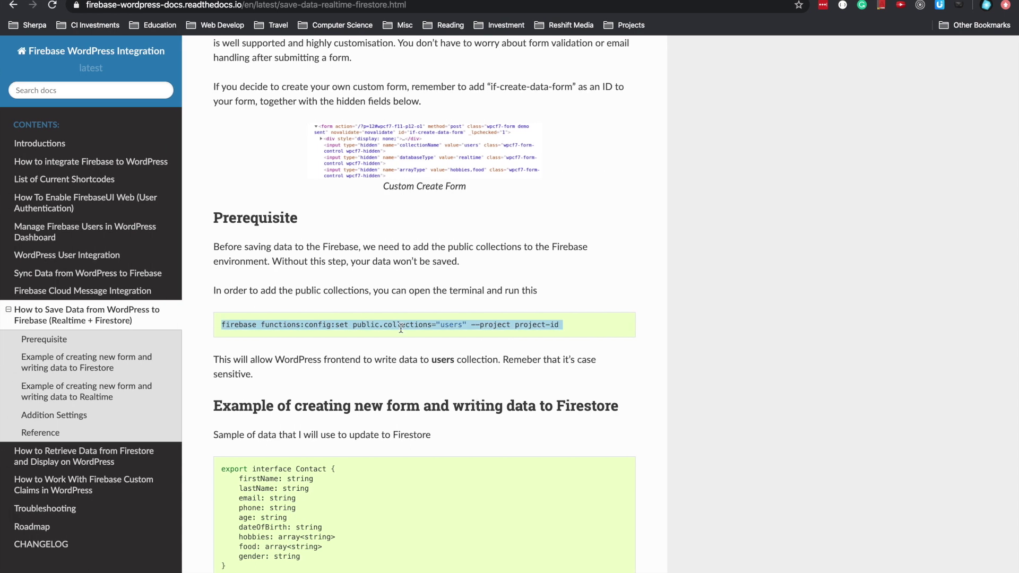
pyautogui.hotkey('alt', 'Left')
pyautogui.scroll(-1, 546, 386)
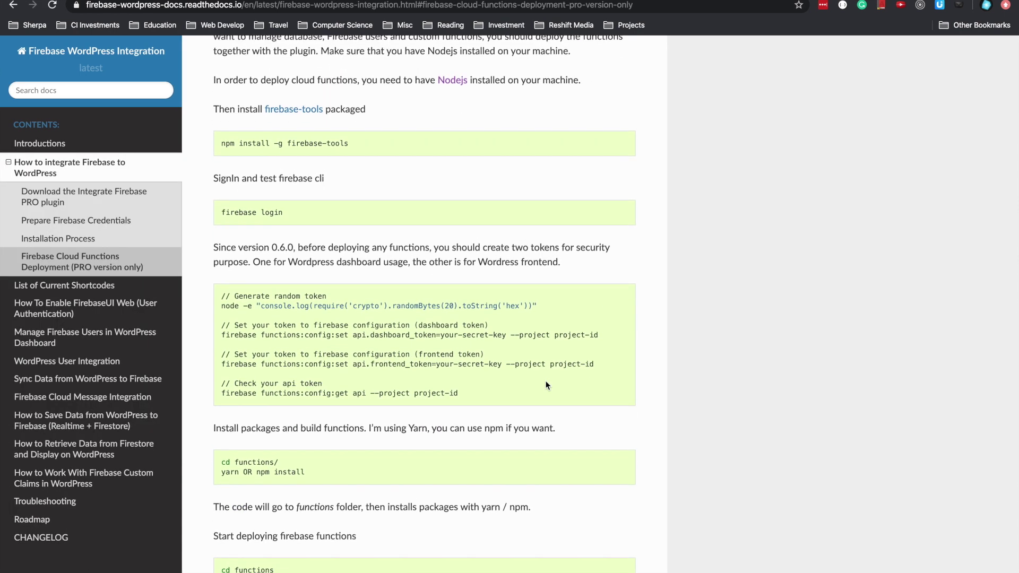
pyautogui.scroll(-4, 547, 386)
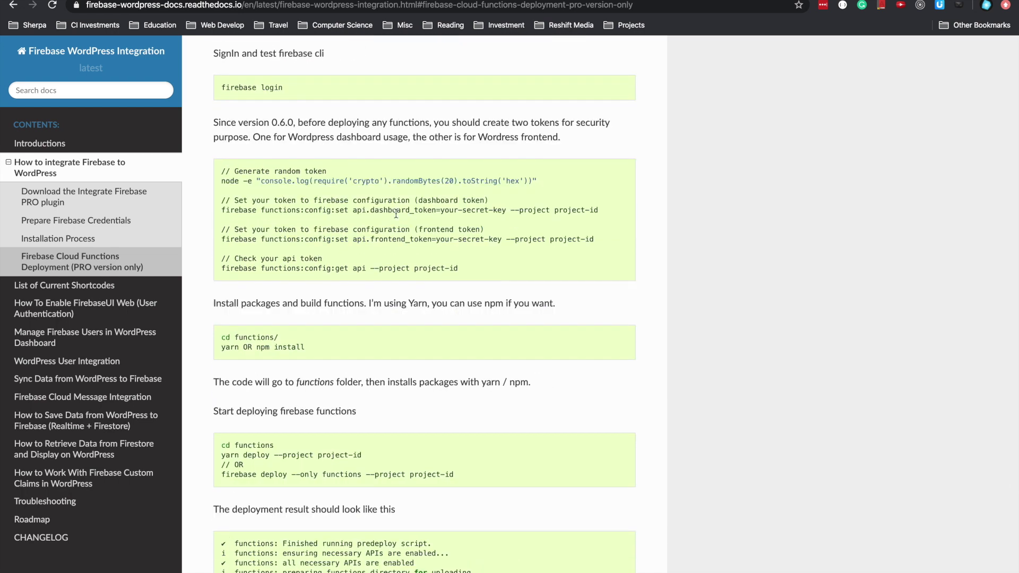
pyautogui.doubleClick(375, 212)
pyautogui.click(441, 215)
pyautogui.click(100, 426)
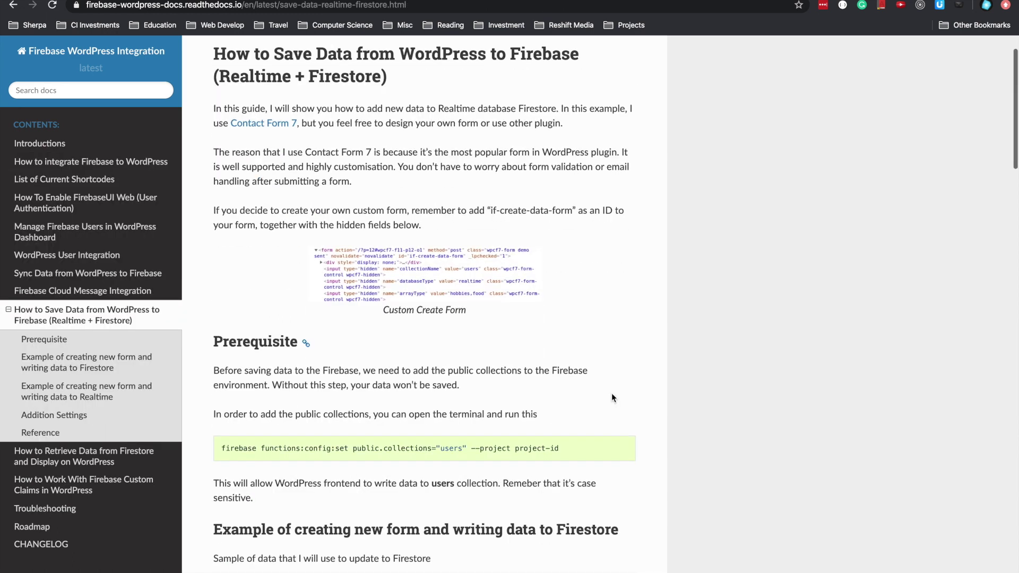
pyautogui.tripleClick(462, 449)
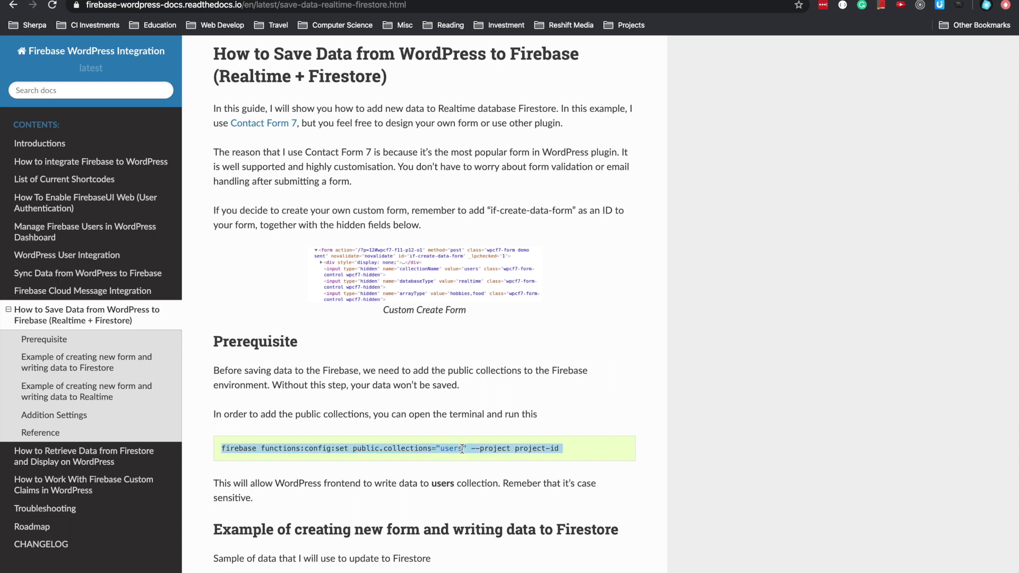
pyautogui.press('super+Tab')
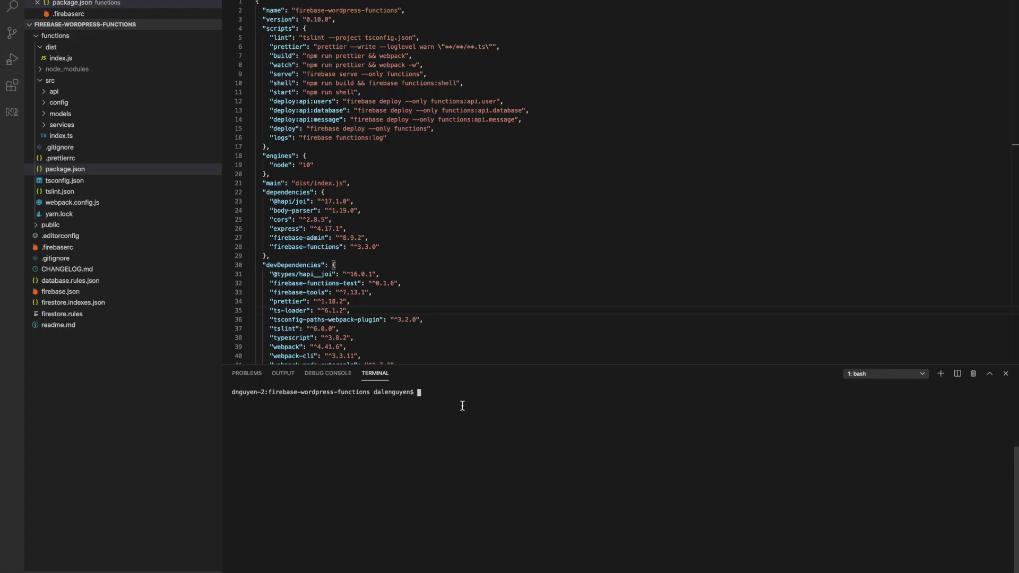
# - Run the pasted config set command, then stop it and recall it without the placeholder project-id
pyautogui.press('super+v')
pyautogui.press('Return')
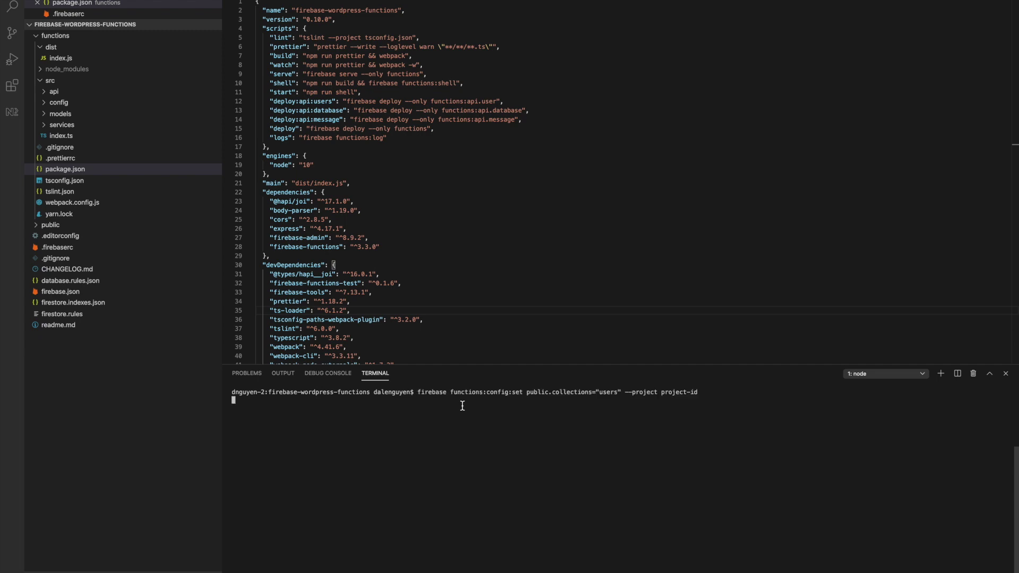
pyautogui.hotkey('ctrl', 'c')
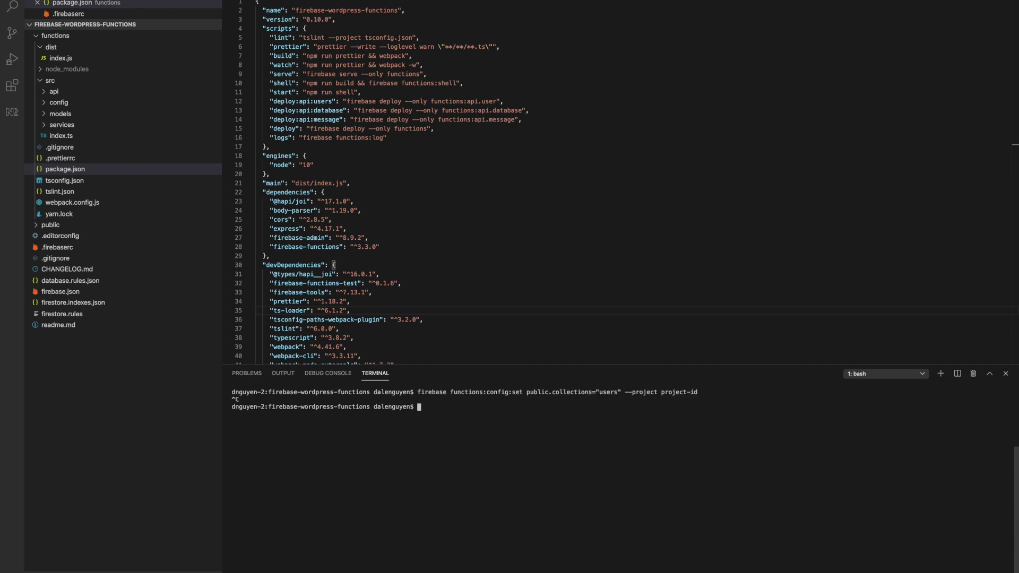
pyautogui.press('Up')
pyautogui.hotkey('ctrl', 'w')
# - Insert project id integrate-firebase-pro-qa from .firebaserc and change the collections value from users to events
pyautogui.click(57, 247)
pyautogui.moveTo(314, 20); pyautogui.dragTo(405, 19)
pyautogui.press('super+c')
pyautogui.click(705, 413)
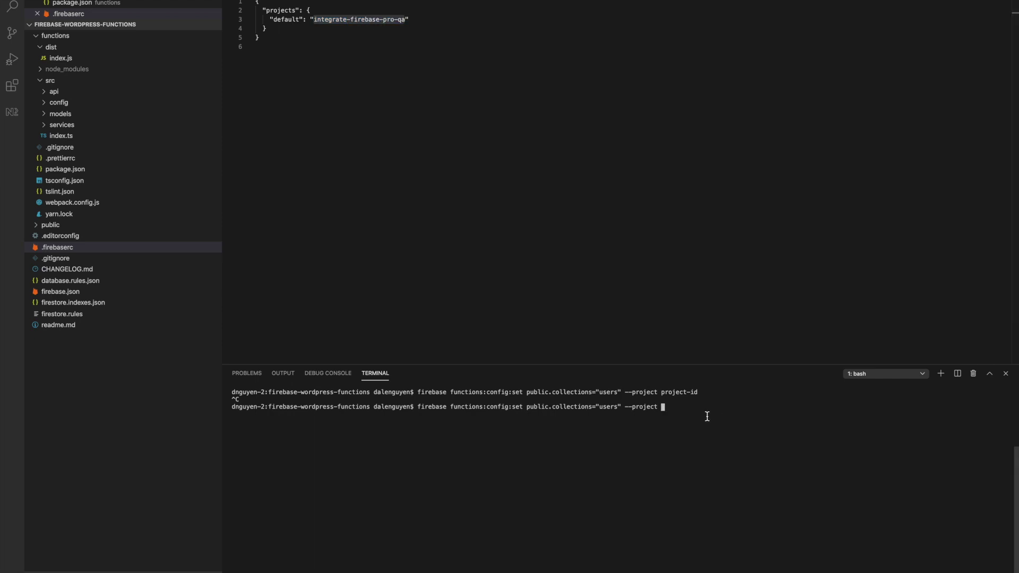
pyautogui.press('super+v')
pyautogui.press('Left')
pyautogui.press('Left')
pyautogui.press('Left')
pyautogui.press('Left')
pyautogui.press('Left')
pyautogui.press('Left')
pyautogui.press('Left')
pyautogui.press('Left')
pyautogui.press('Left')
pyautogui.press('Left')
pyautogui.press('Left')
pyautogui.press('Left')
pyautogui.press('Left')
pyautogui.press('Left')
pyautogui.press('Left')
pyautogui.press('Left')
pyautogui.press('Left')
pyautogui.press('Left')
pyautogui.press('Left')
pyautogui.press('Left')
pyautogui.press('Left')
pyautogui.press('Left')
pyautogui.press('Left')
pyautogui.press('Left')
pyautogui.press('BackSpace')
pyautogui.press('BackSpace')
pyautogui.press('BackSpace')
pyautogui.press('BackSpace')
pyautogui.press('BackSpace')
pyautogui.write('events')
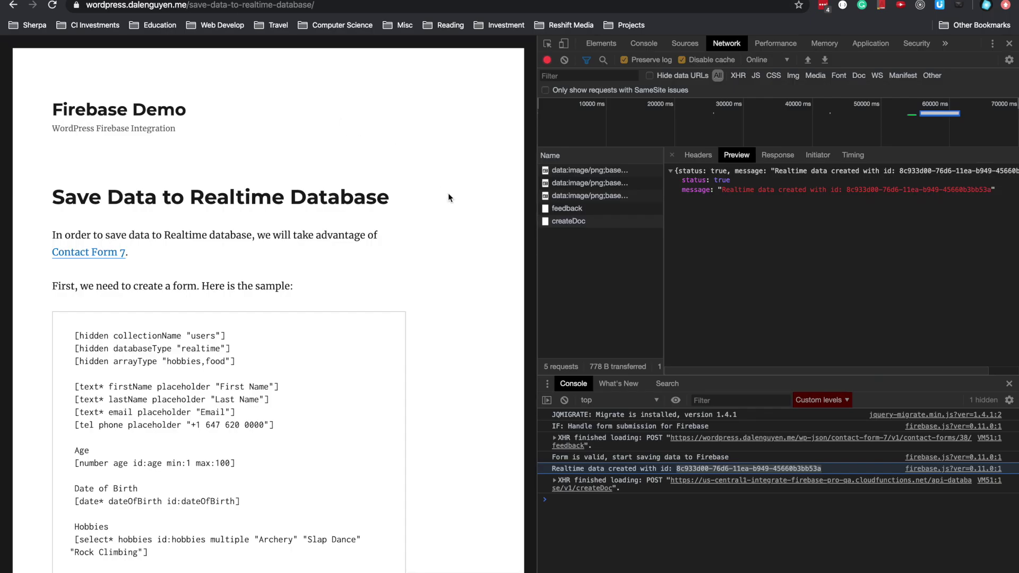
pyautogui.scroll(-10, 443, 306)
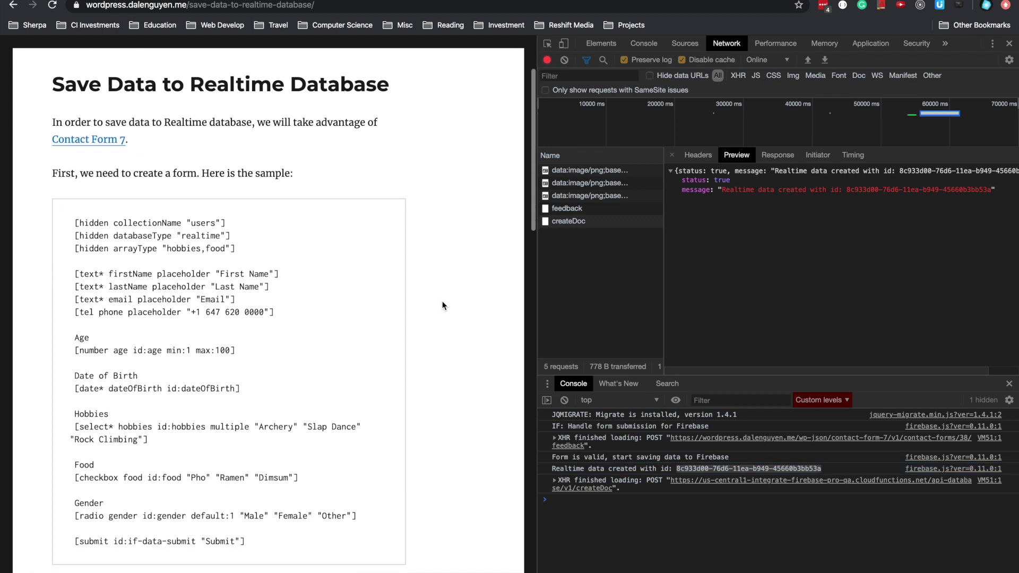
pyautogui.scroll(-2, 442, 306)
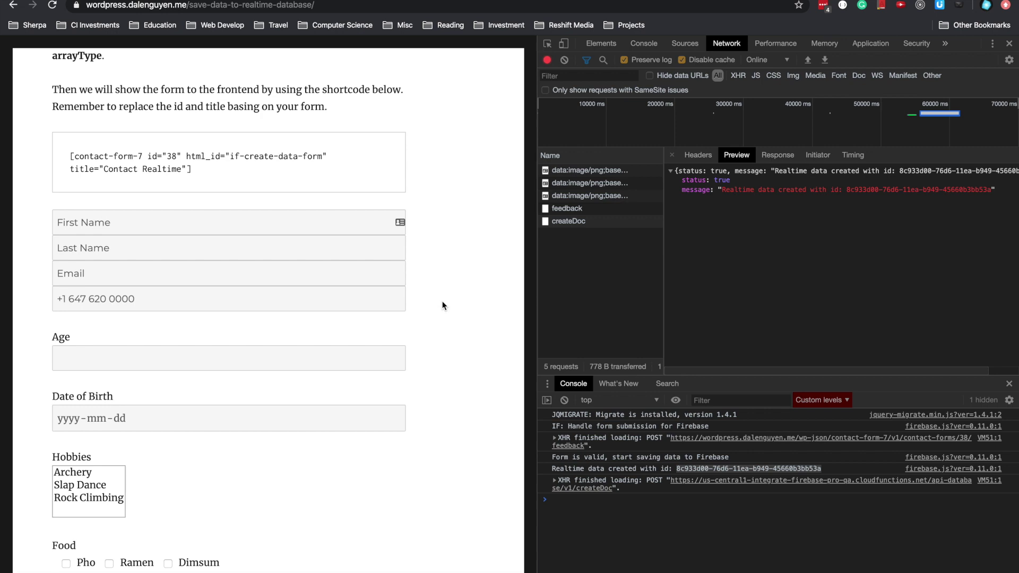
pyautogui.scroll(-8, 442, 305)
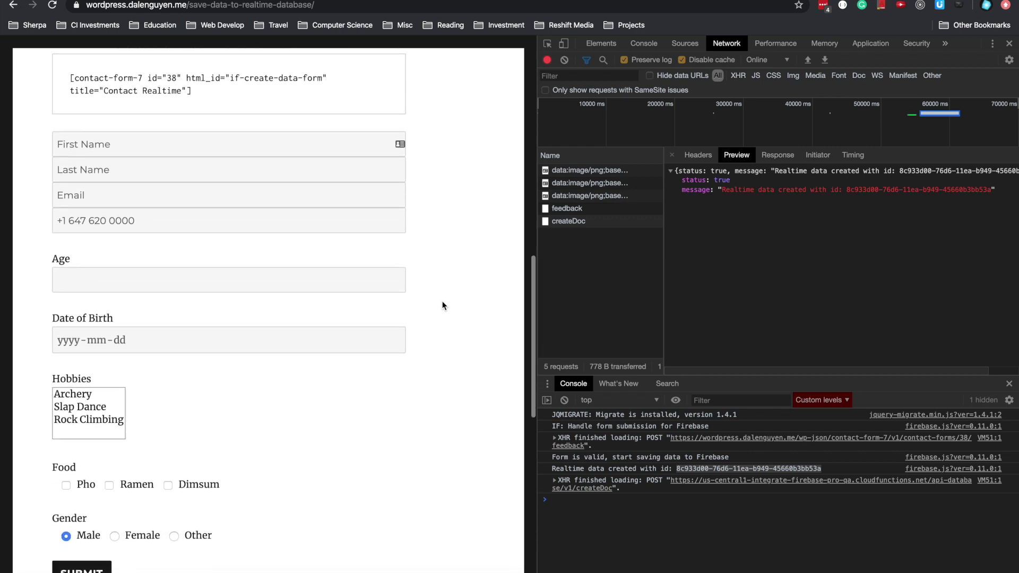
pyautogui.scroll(-1, 443, 305)
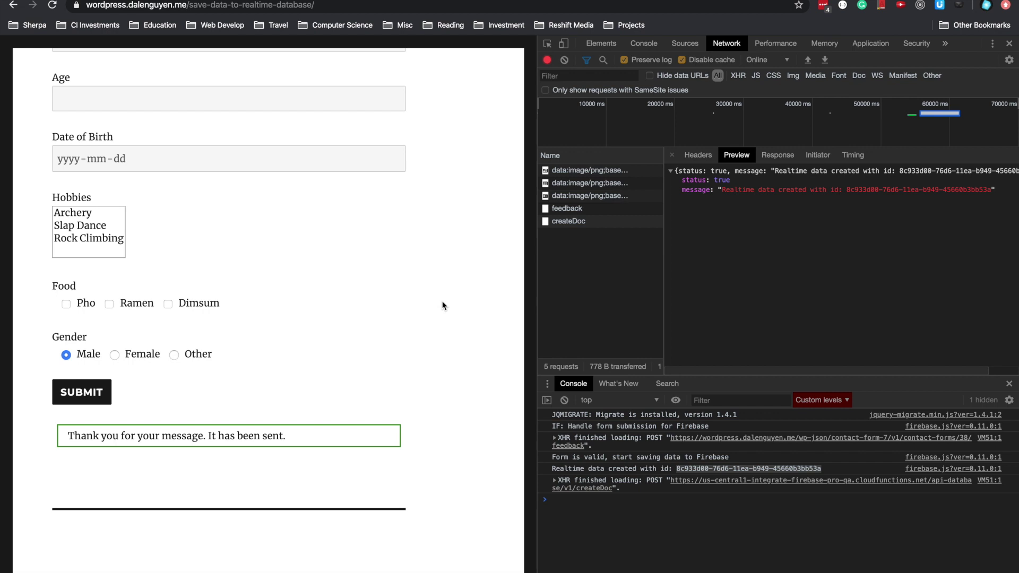
pyautogui.scroll(20, 443, 306)
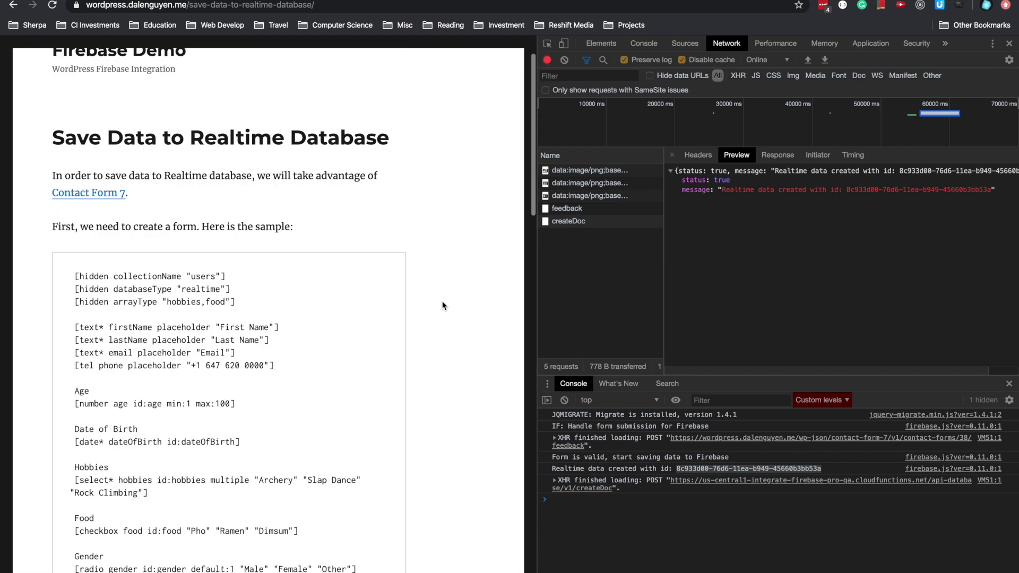
pyautogui.scroll(-15, 442, 306)
pyautogui.scroll(-5, 443, 305)
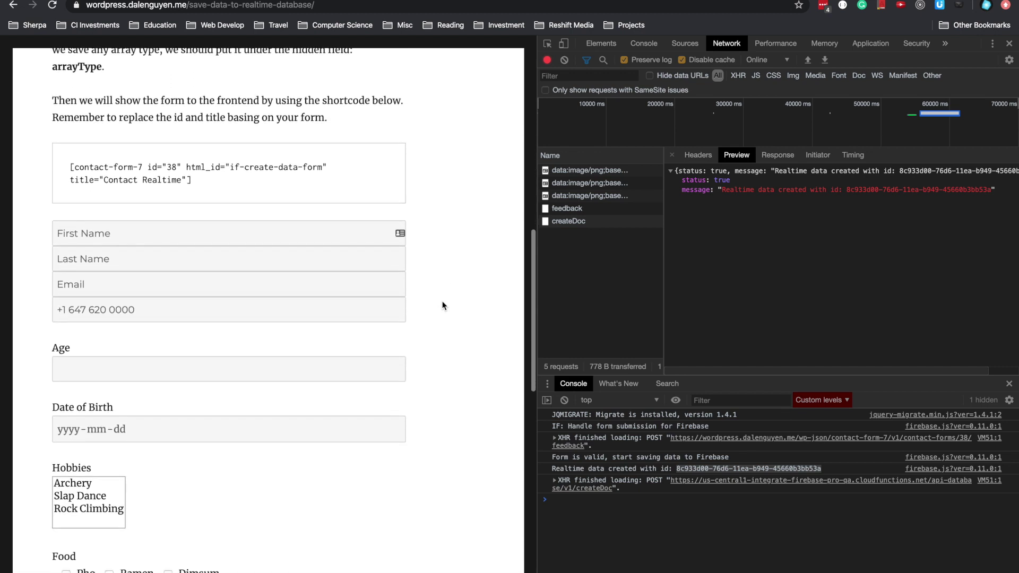
pyautogui.scroll(-1, 442, 306)
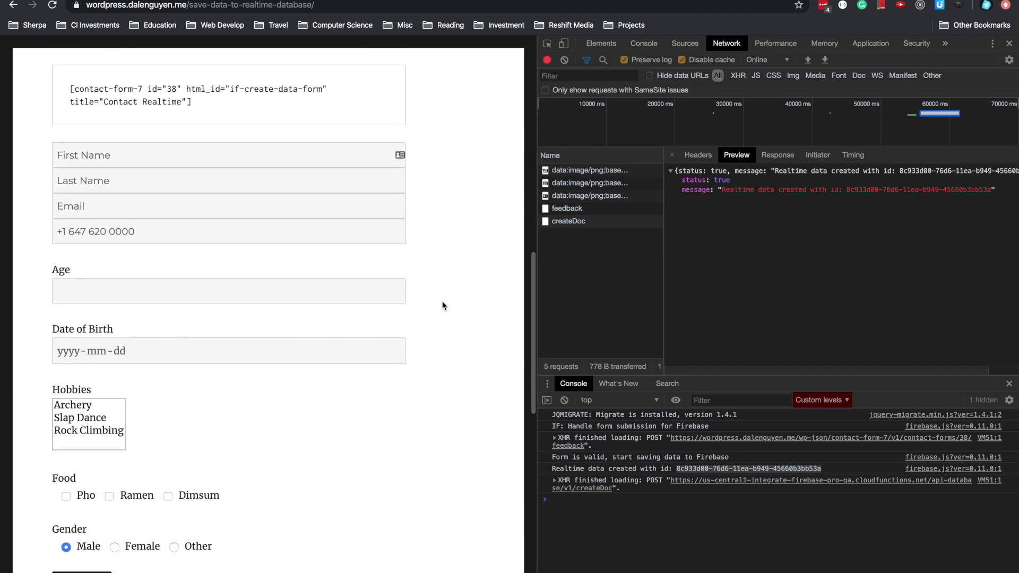
pyautogui.click(311, 153)
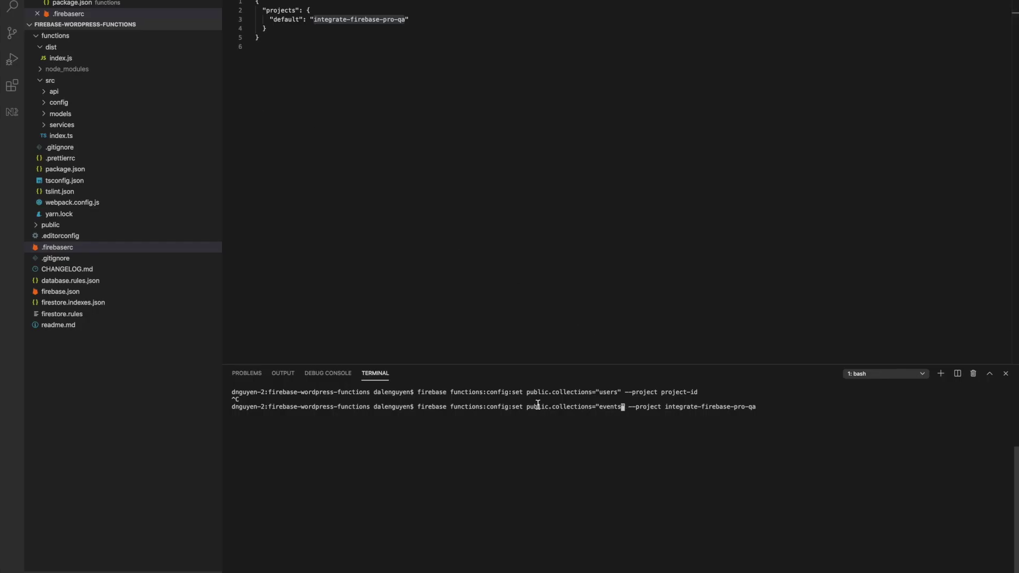
# - Run firebase functions:config:get public --project integrate-firebase-pro-qa and select the reported 'users' value
pyautogui.press('Up')
pyautogui.press('BackSpace')
pyautogui.press('BackSpace')
pyautogui.press('BackSpace')
pyautogui.press('BackSpace')
pyautogui.press('BackSpace')
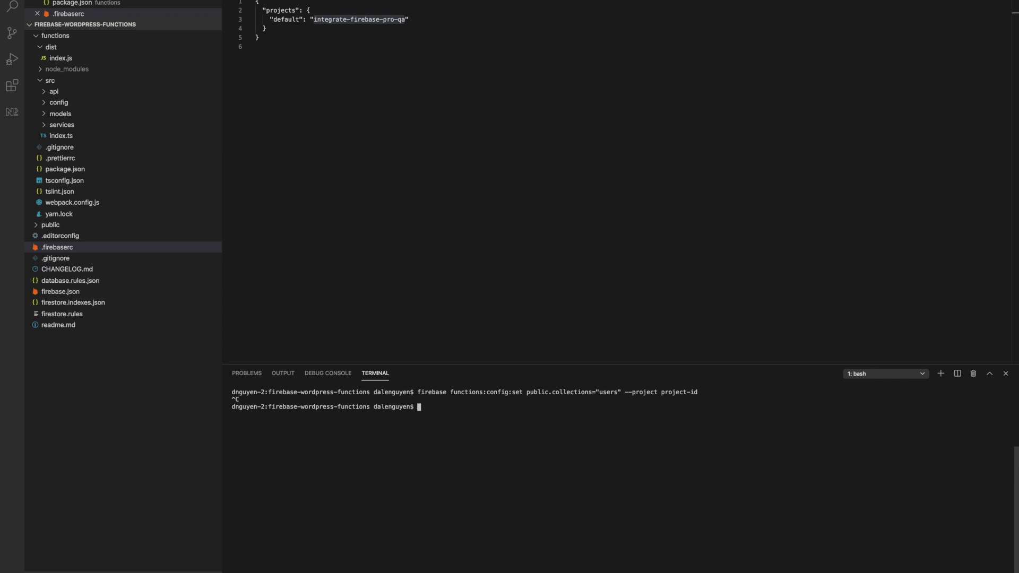
pyautogui.write('firebase functions:config:get public --')
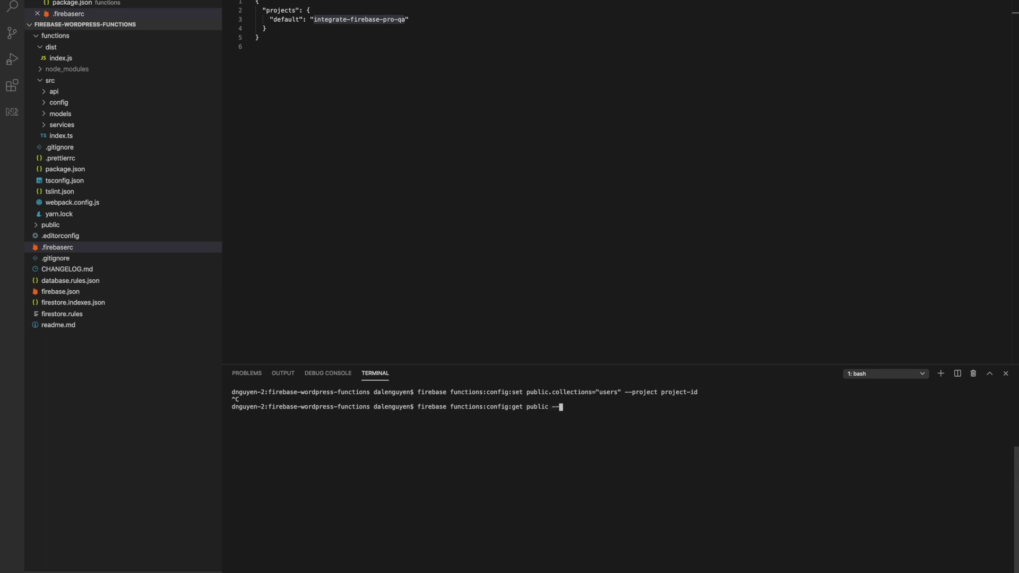
pyautogui.write('project')
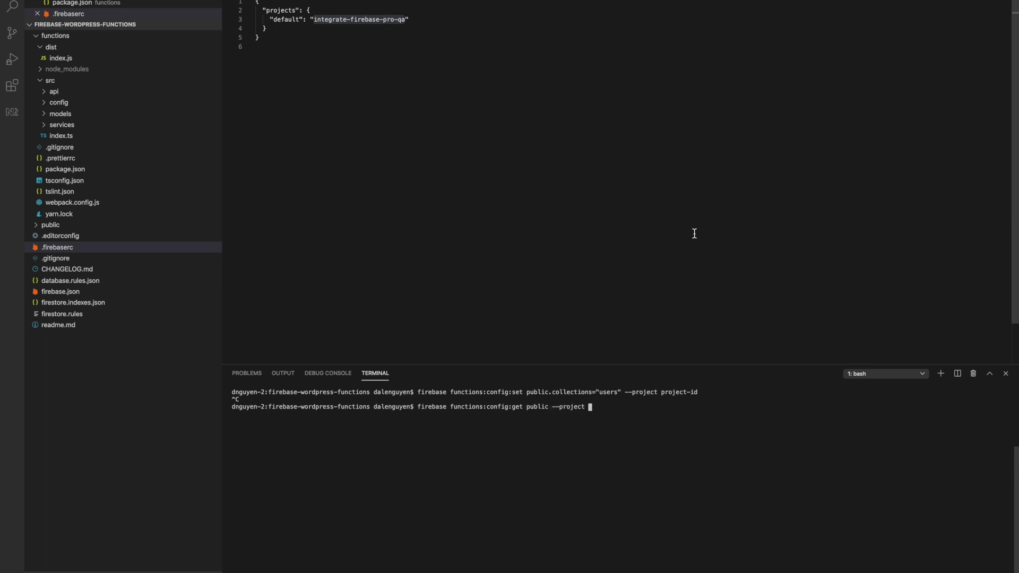
pyautogui.rightClick(392, 20)
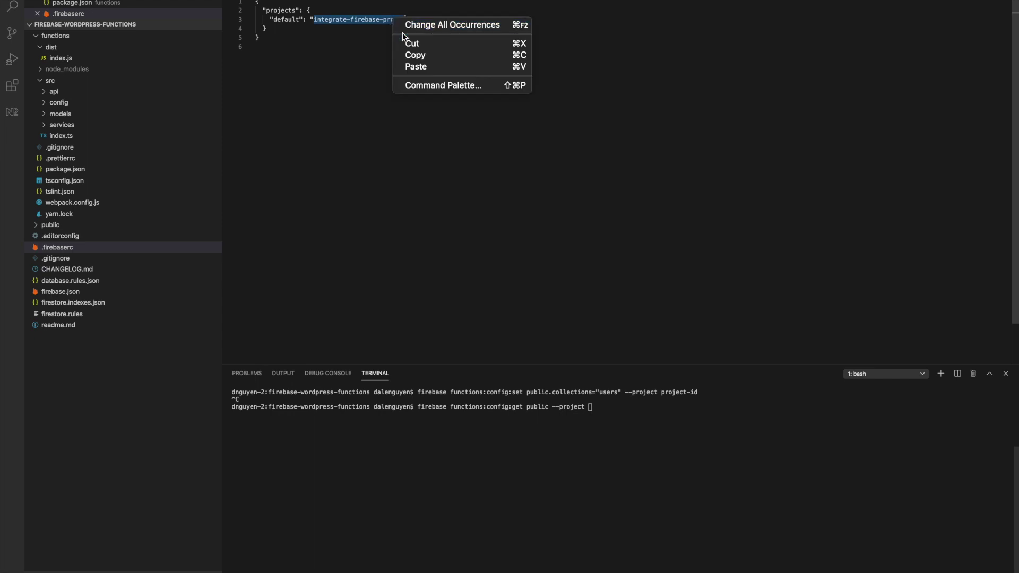
pyautogui.click(411, 53)
pyautogui.click(636, 422)
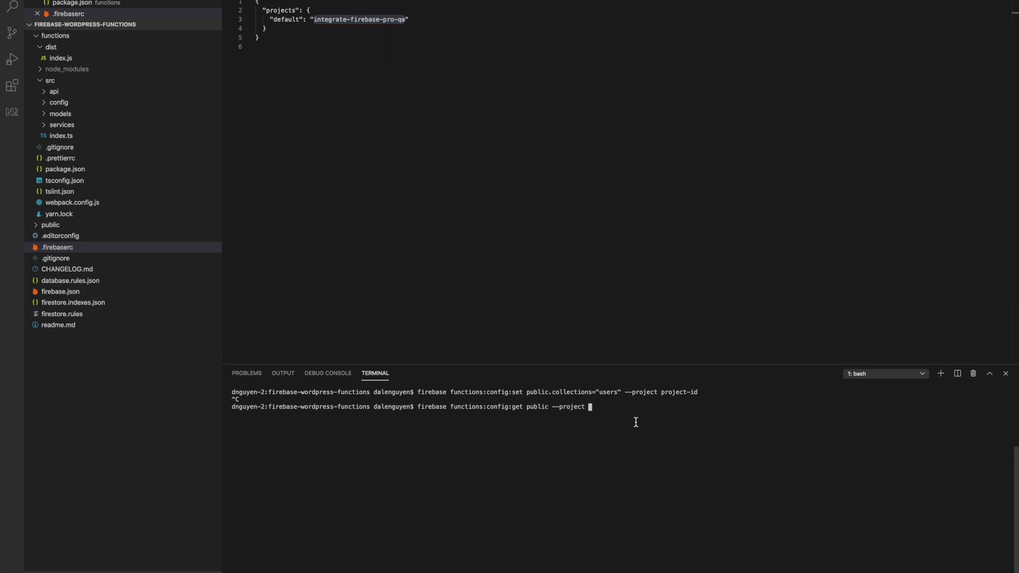
pyautogui.press('super+v')
pyautogui.press('Return')
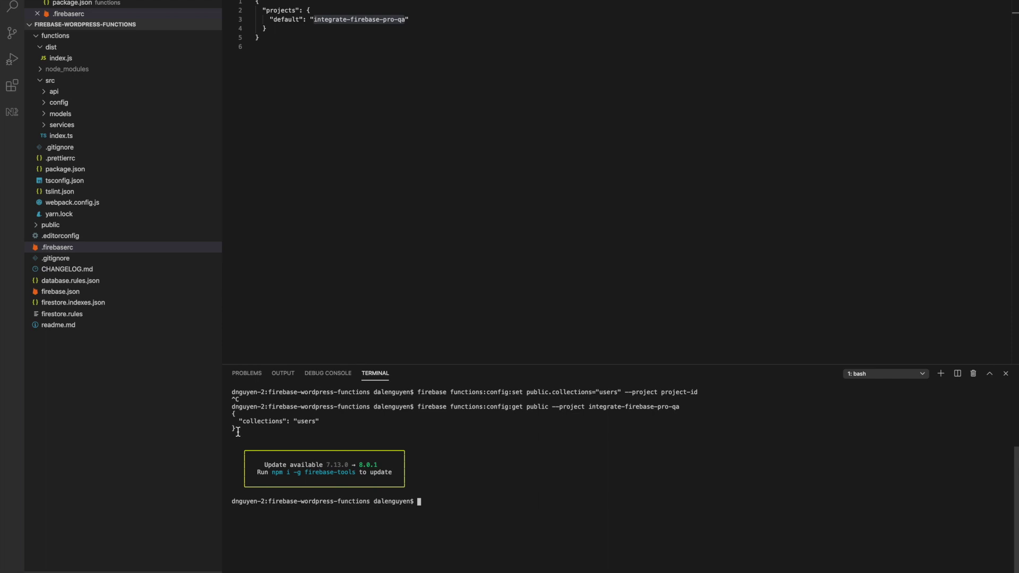
pyautogui.doubleClick(300, 420)
# - Recall the config:set command and extend public.collections to events,users,contacts for integrate-firebase-pro-qa
pyautogui.press('super+c')
pyautogui.press('Up')
pyautogui.press('Up')
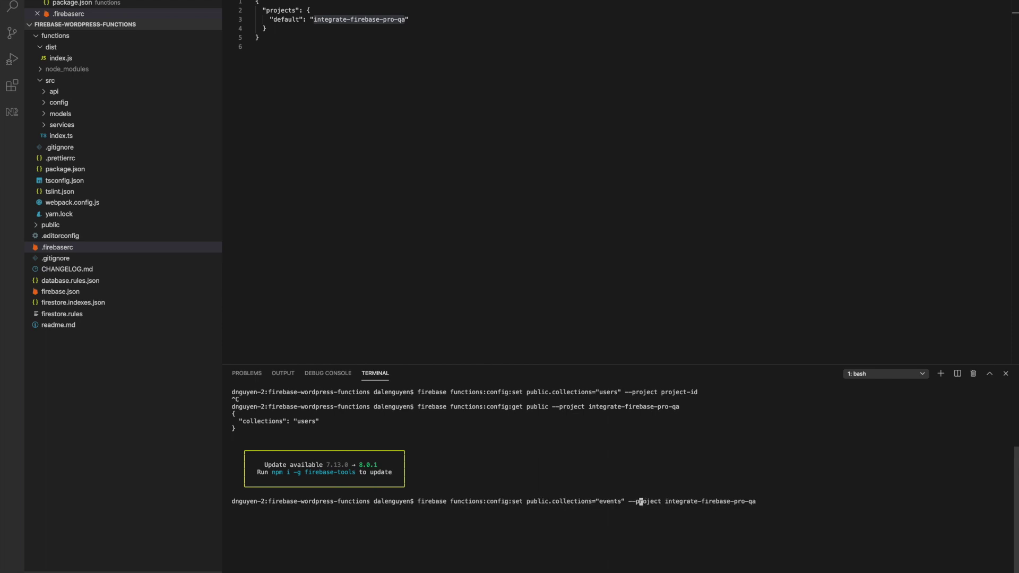
pyautogui.press('Left')
pyautogui.press('Left')
pyautogui.press('Left')
pyautogui.press('Left')
pyautogui.press('Left')
pyautogui.write(',users,contacts')
# - Return to the WordPress Realtime Database page on the demo site
pyautogui.hotkey('ctrl', 'Right')
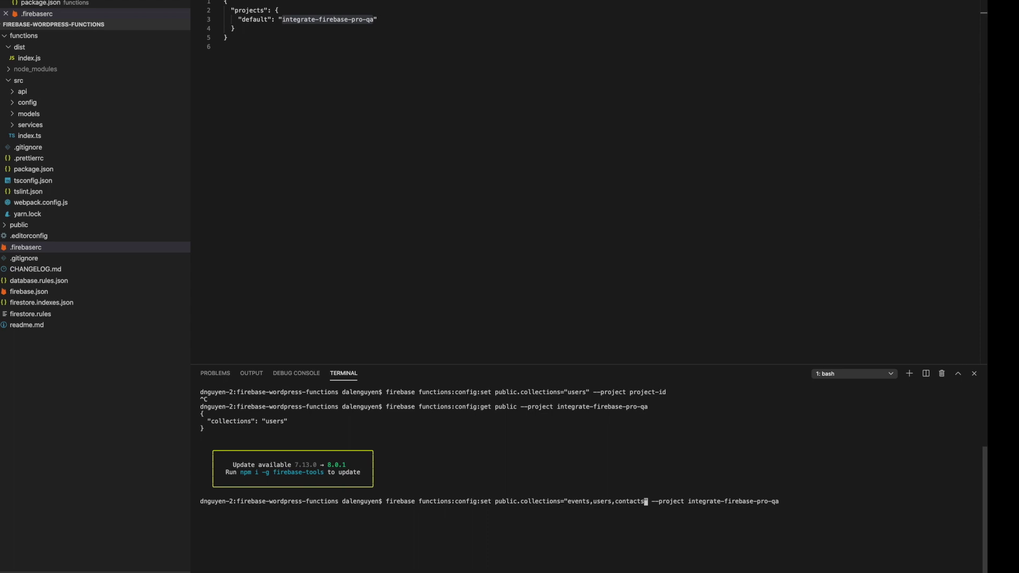
pyautogui.scroll(15, 439, 392)
pyautogui.scroll(-3, 439, 392)
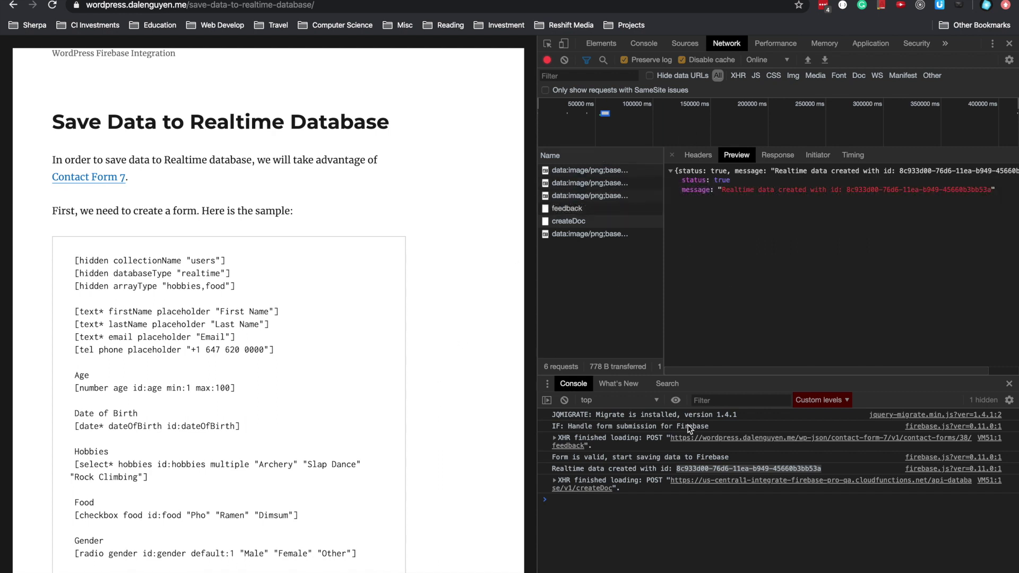
pyautogui.click(641, 560)
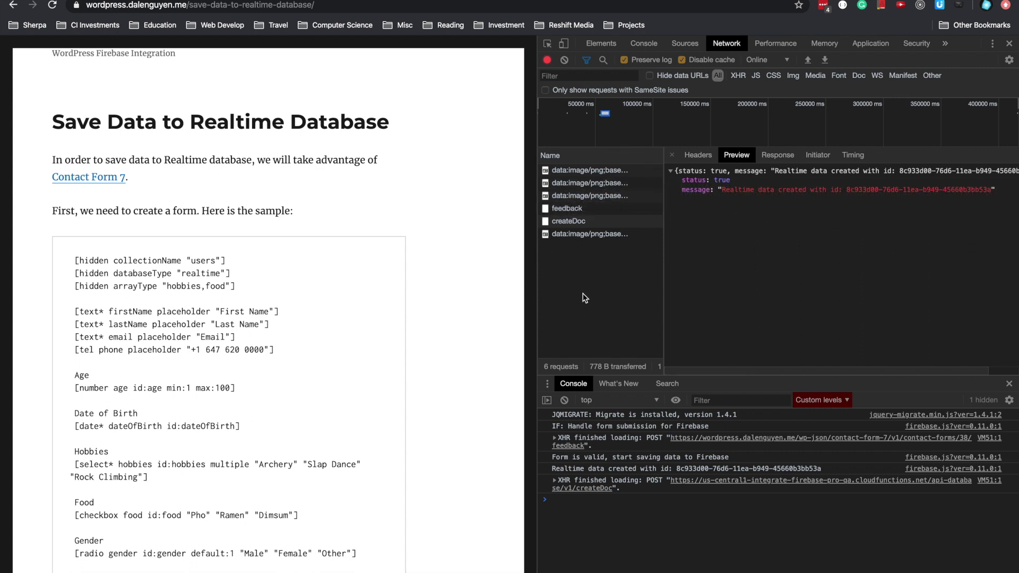
pyautogui.scroll(-10, 459, 261)
pyautogui.scroll(15, 459, 261)
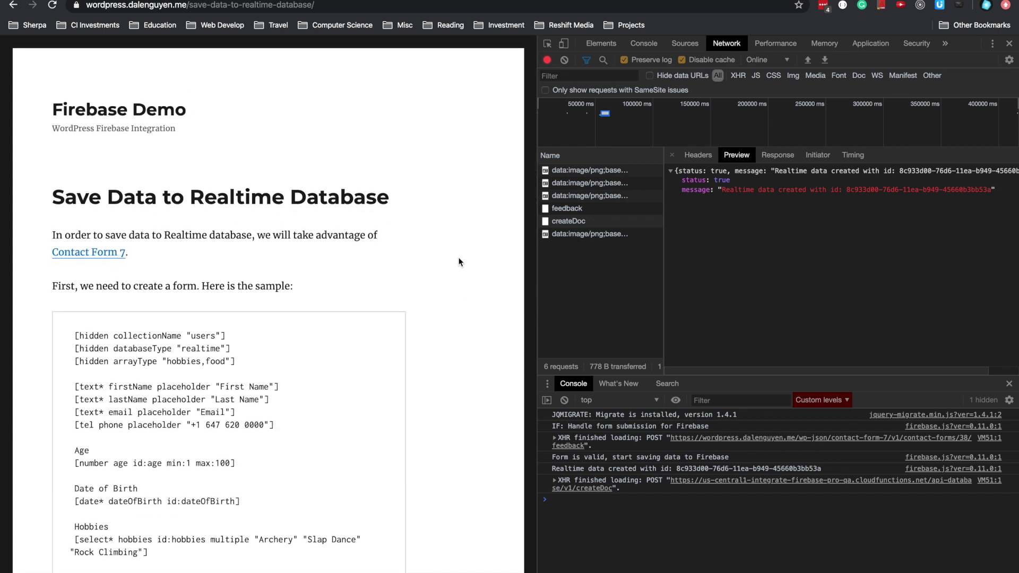
pyautogui.scroll(-10, 459, 261)
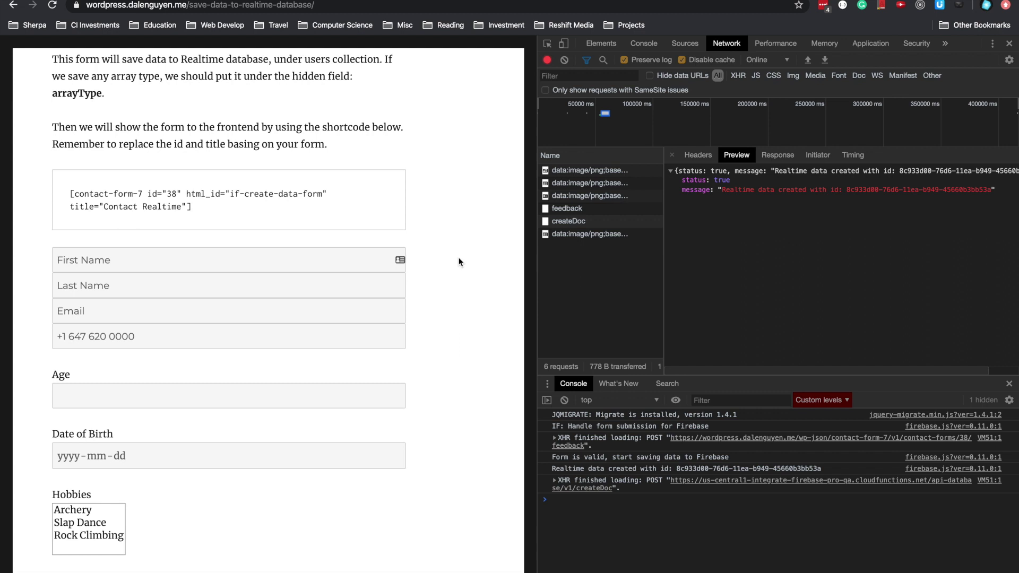
pyautogui.scroll(-7, 459, 255)
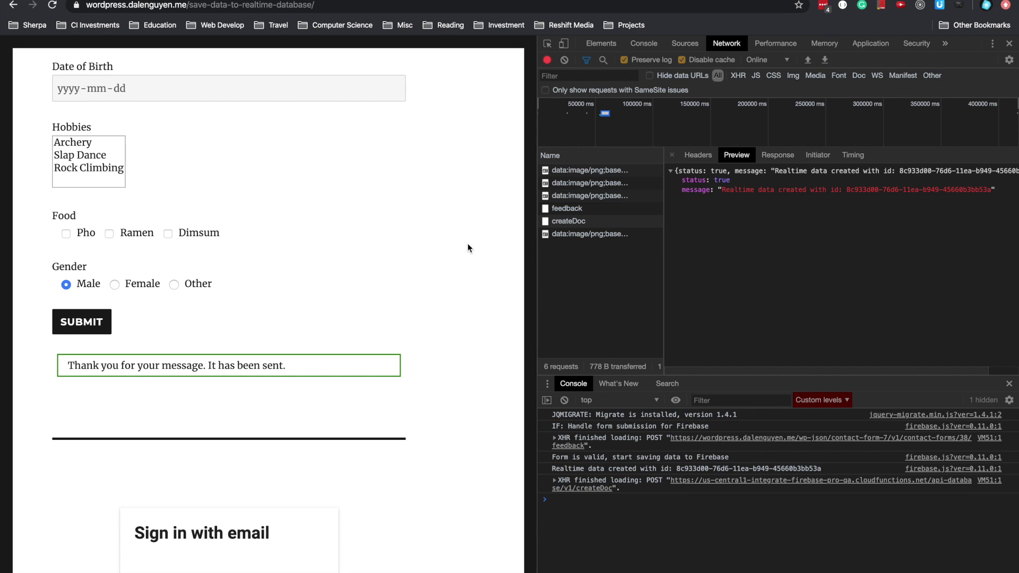
pyautogui.scroll(15, 434, 211)
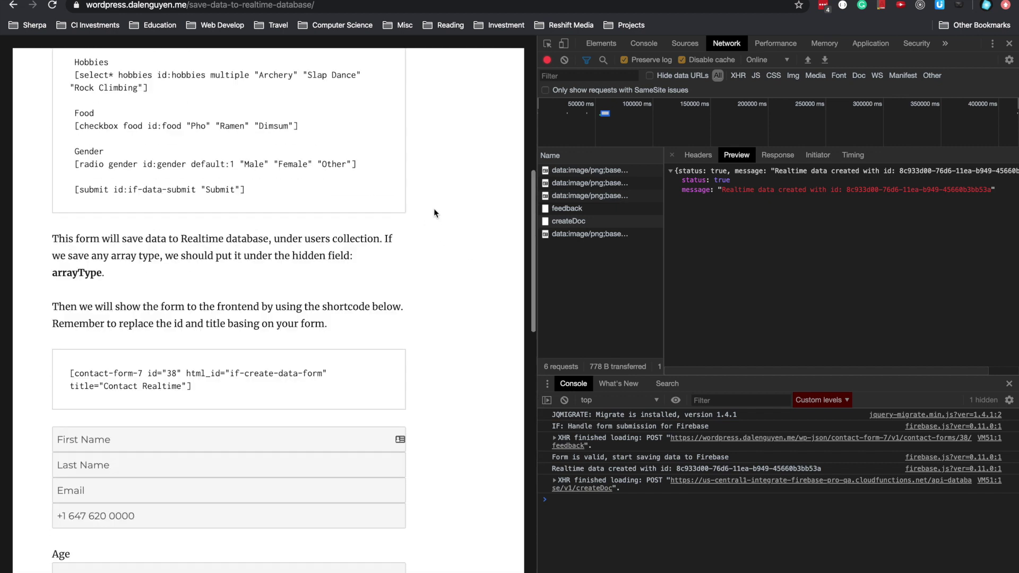
pyautogui.scroll(-1, 433, 233)
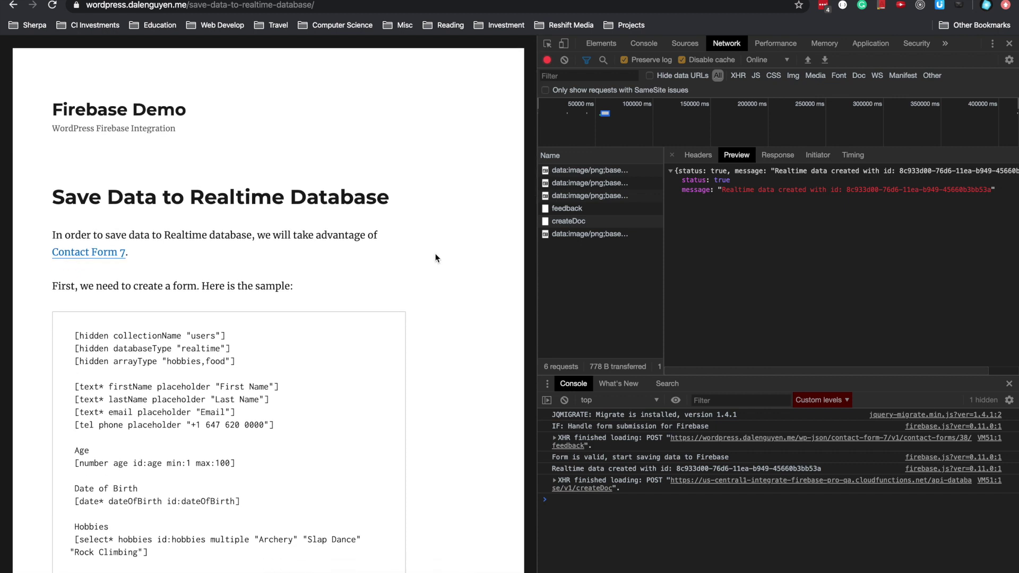